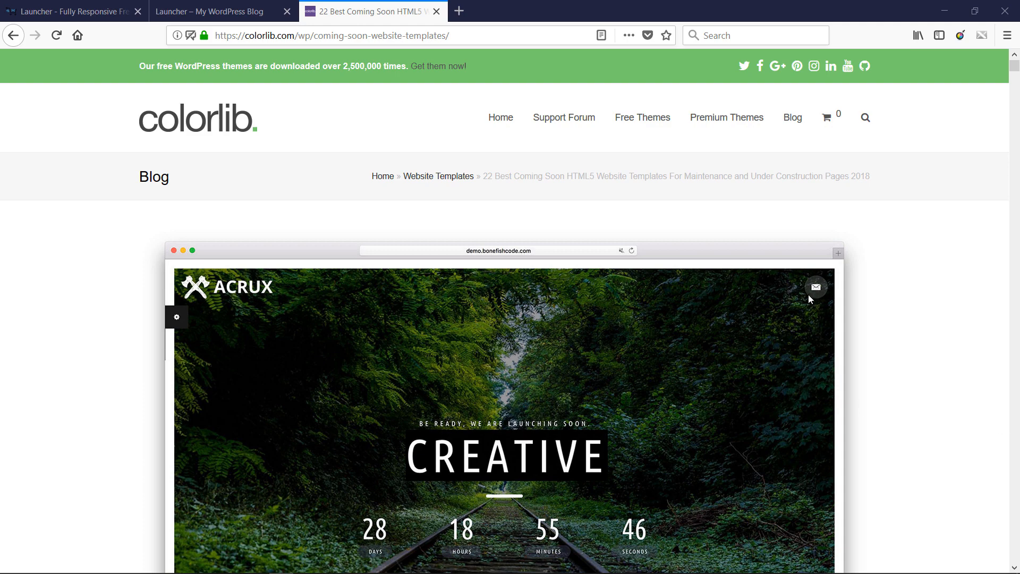
- Look through the example designs in Colorlib's article on coming soon website templates, including Marshall, Ramio and SAPHIR
scroll(808, 294, "down", 5)
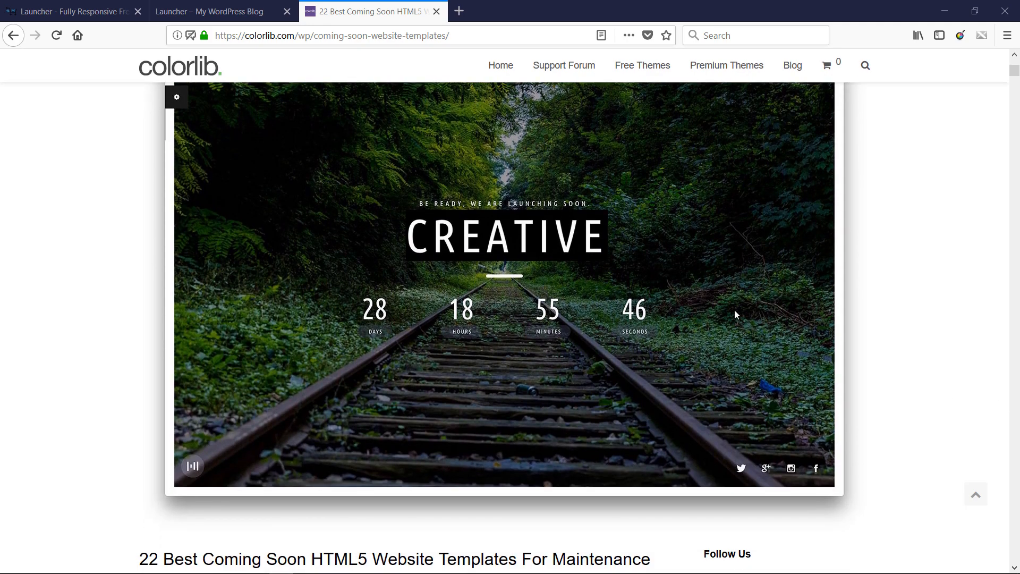
scroll(734, 310, "up", 2)
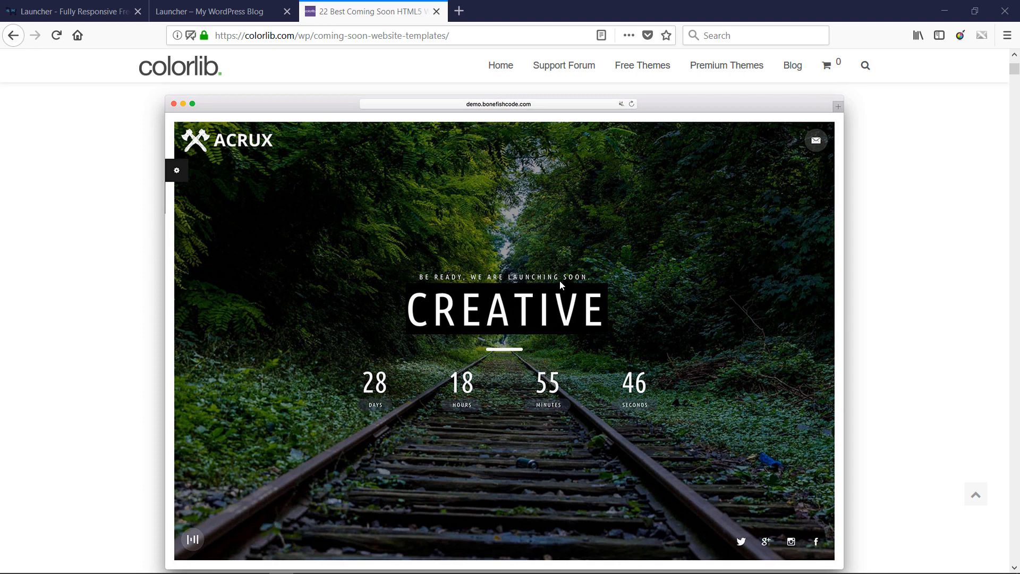
scroll(686, 363, "down", 3)
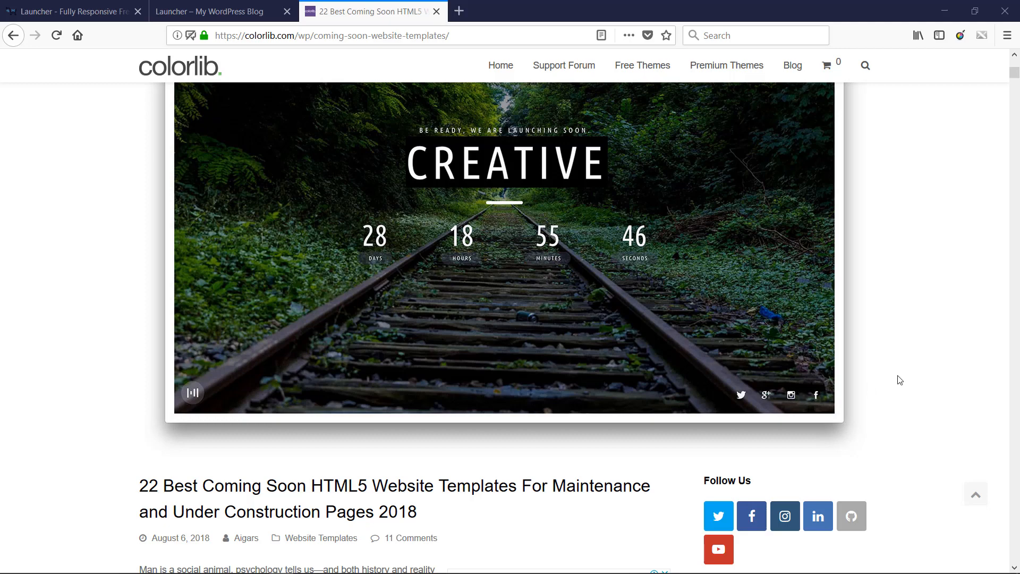
scroll(899, 380, "down", 9)
scroll(845, 378, "down", 16)
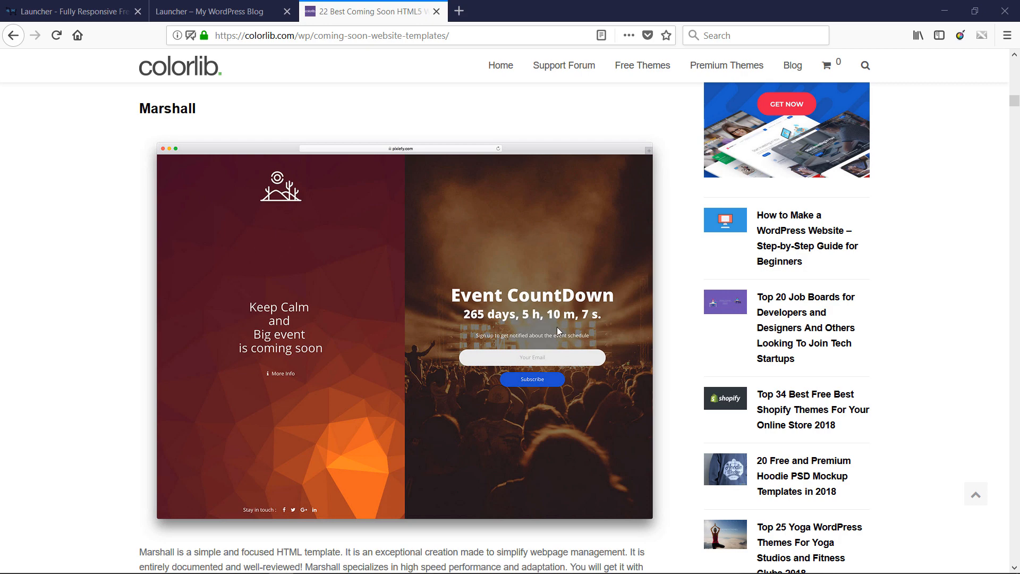
scroll(569, 299, "down", 12)
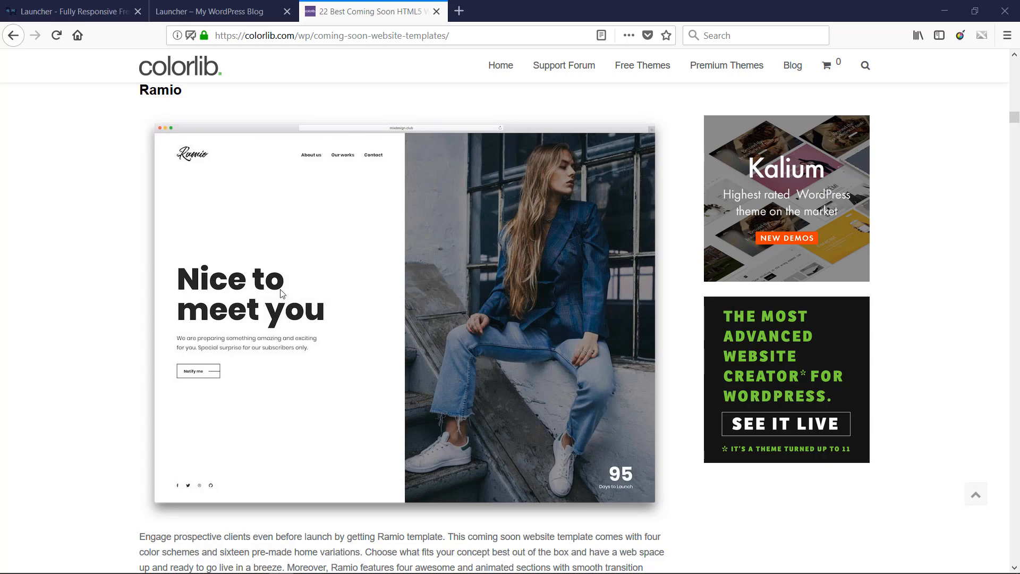
scroll(489, 256, "down", 2)
scroll(490, 257, "down", 10)
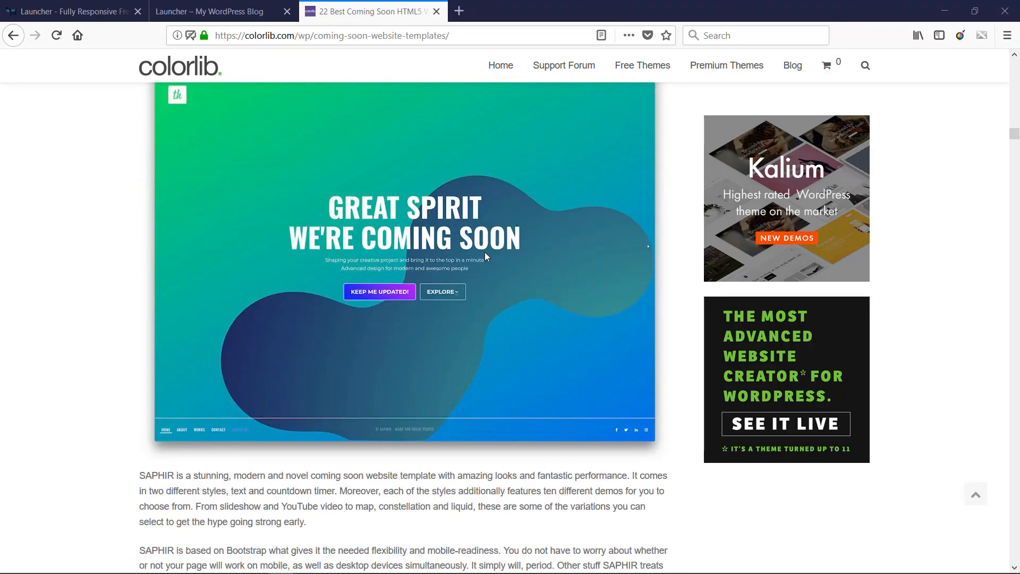
scroll(485, 255, "up", 1)
scroll(485, 260, "up", 14)
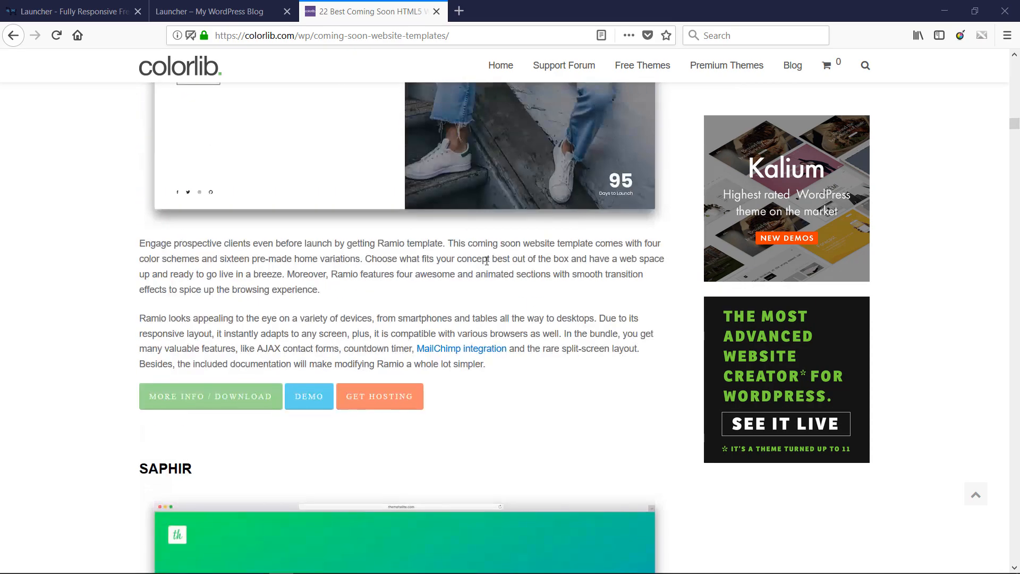
scroll(485, 264, "up", 16)
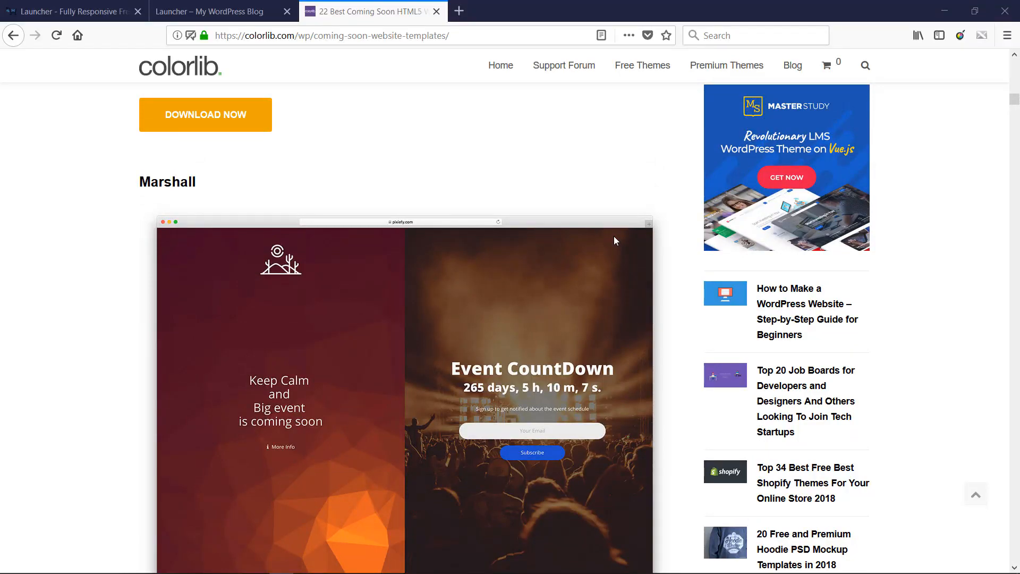
scroll(614, 236, "up", 15)
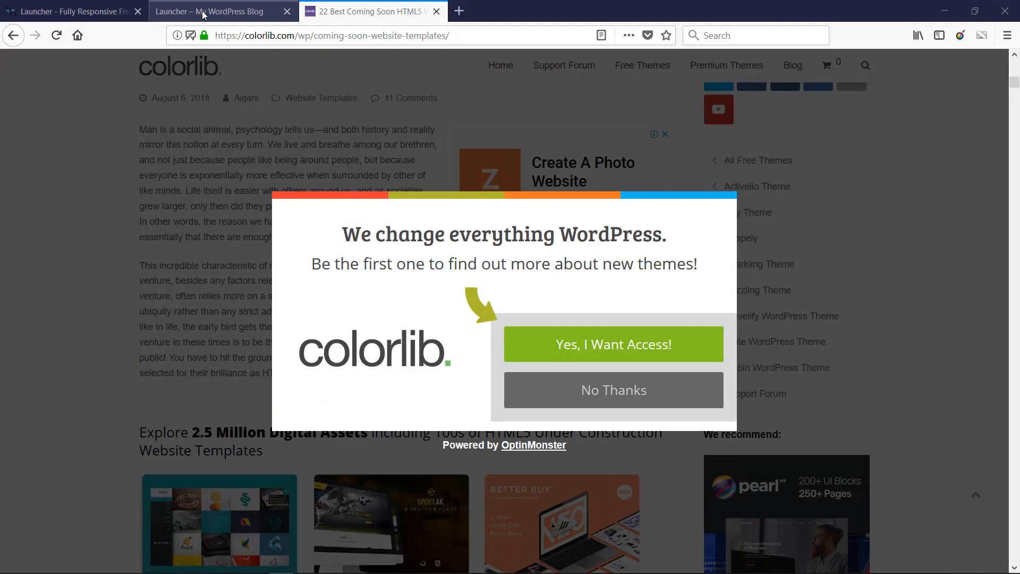
- Open the live demo of the Launcher theme from its MyThemeShop page and dismiss the guide overlay
left_click(200, 12)
left_click(58, 11)
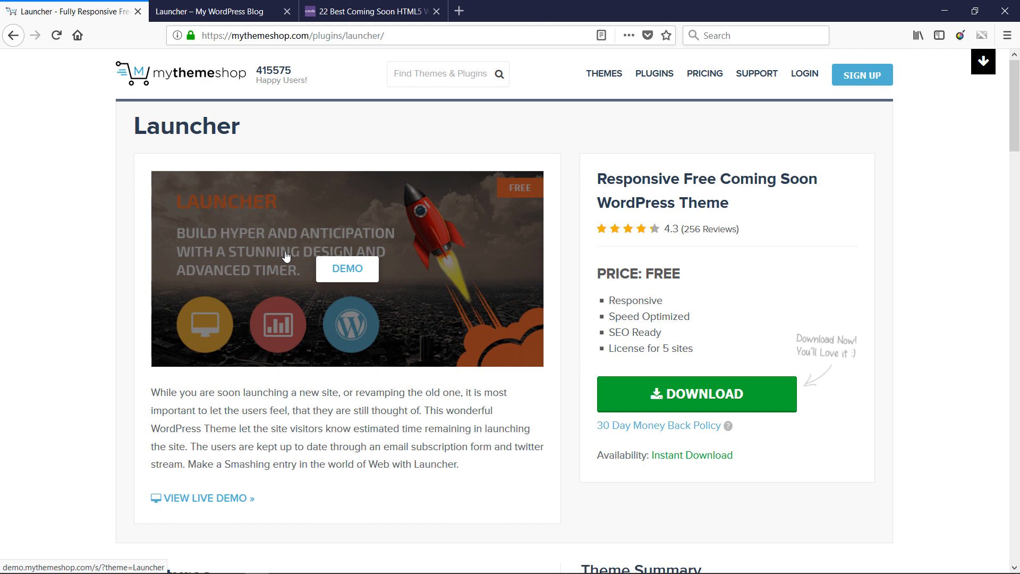
left_click(212, 498)
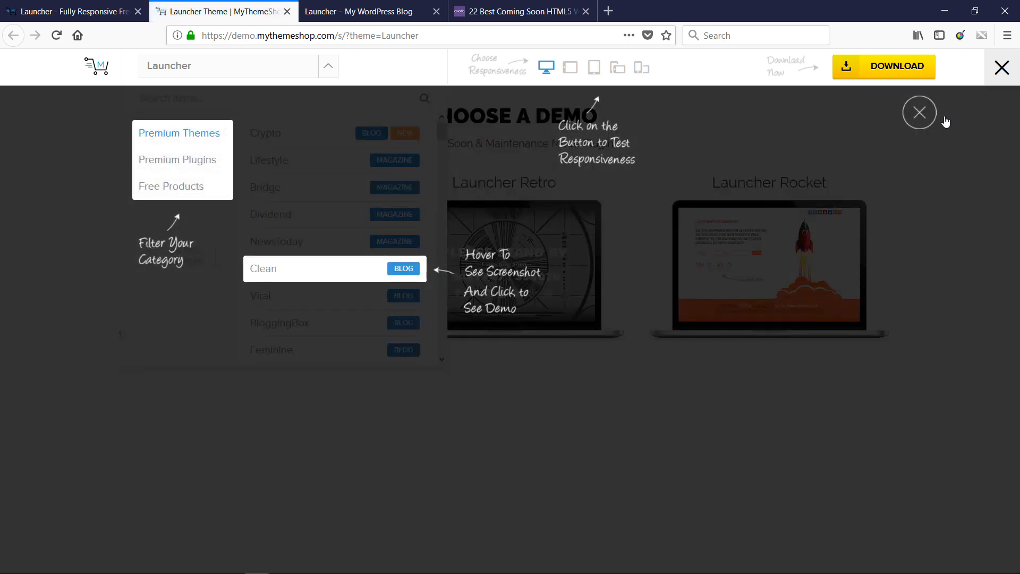
left_click(927, 118)
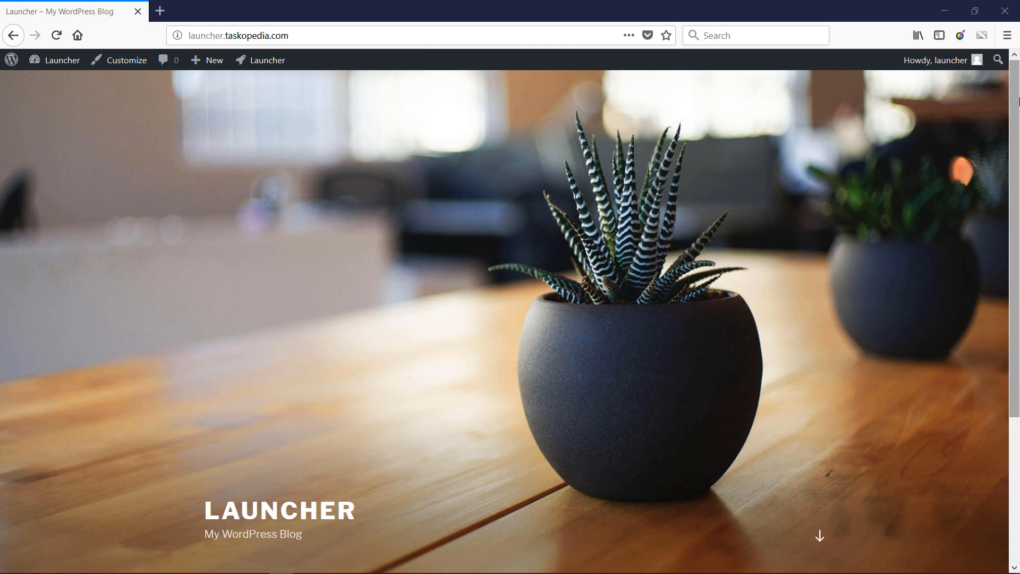
- Go from the site's front page to the WordPress dashboard and open the Launcher plugin's settings
mouse_move(1018, 101)
left_mouse_down()
mouse_move(1018, 255)
mouse_move(1016, 107)
left_mouse_up()
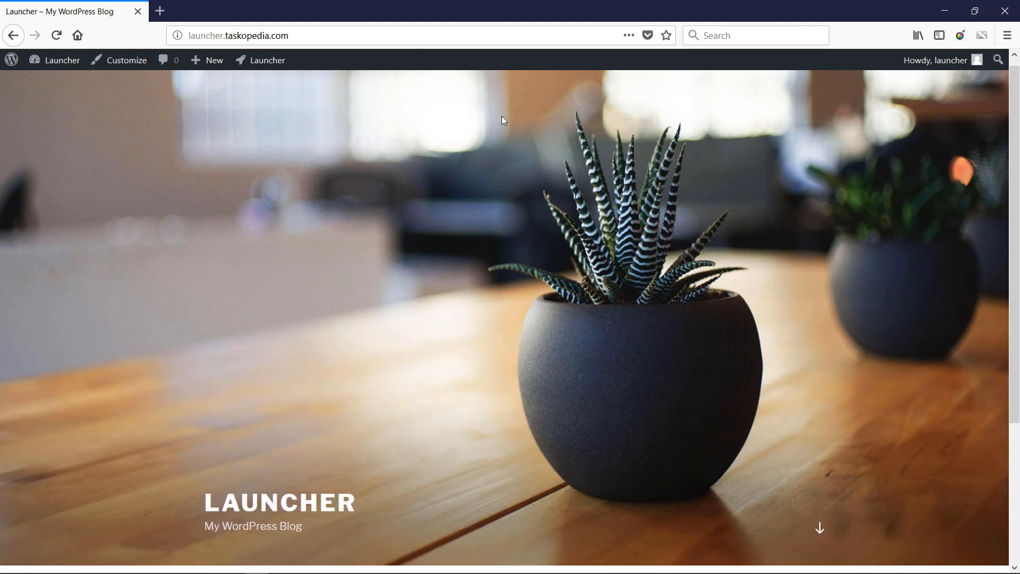
left_click(63, 62)
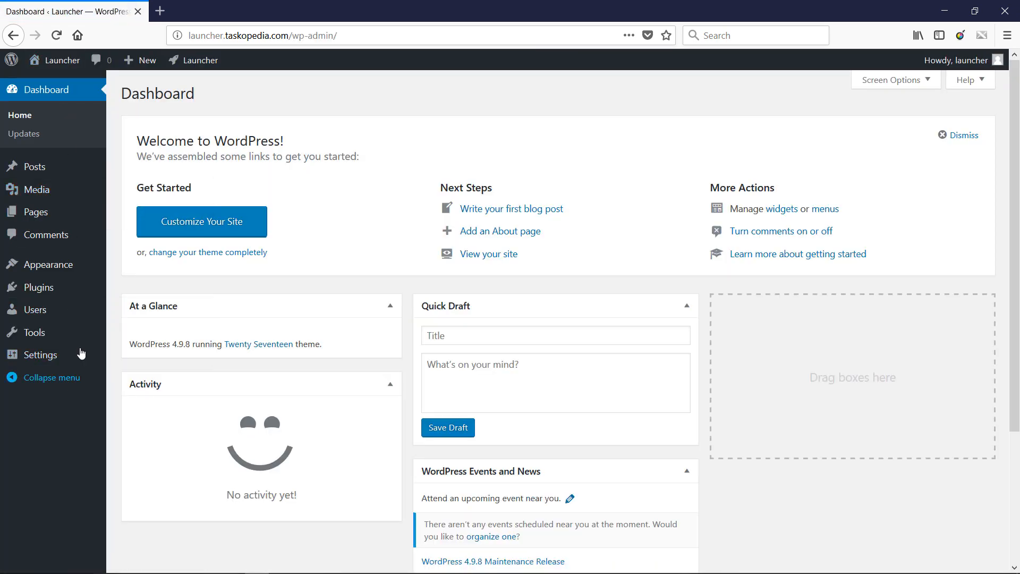
mouse_move(91, 289)
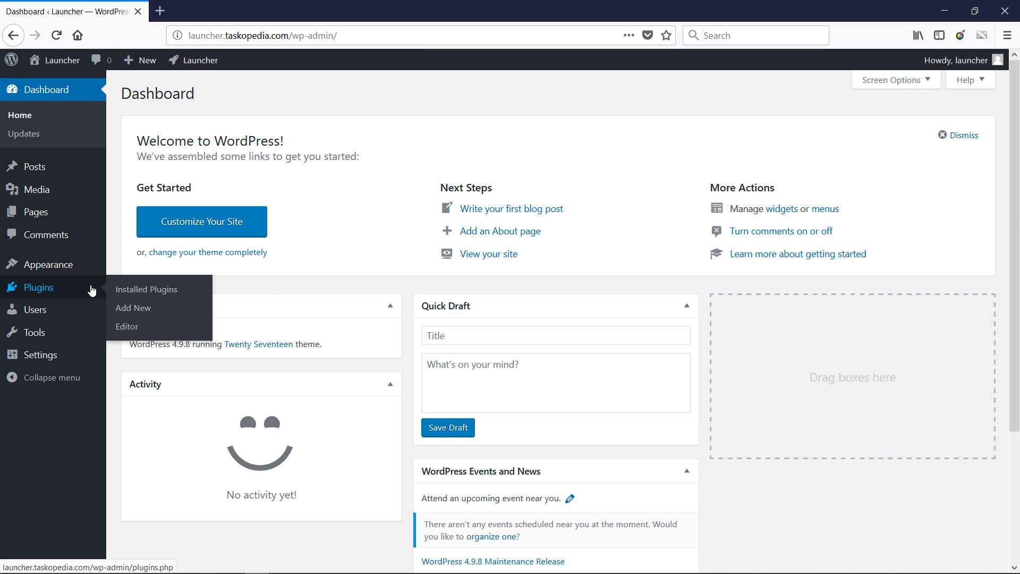
mouse_move(73, 357)
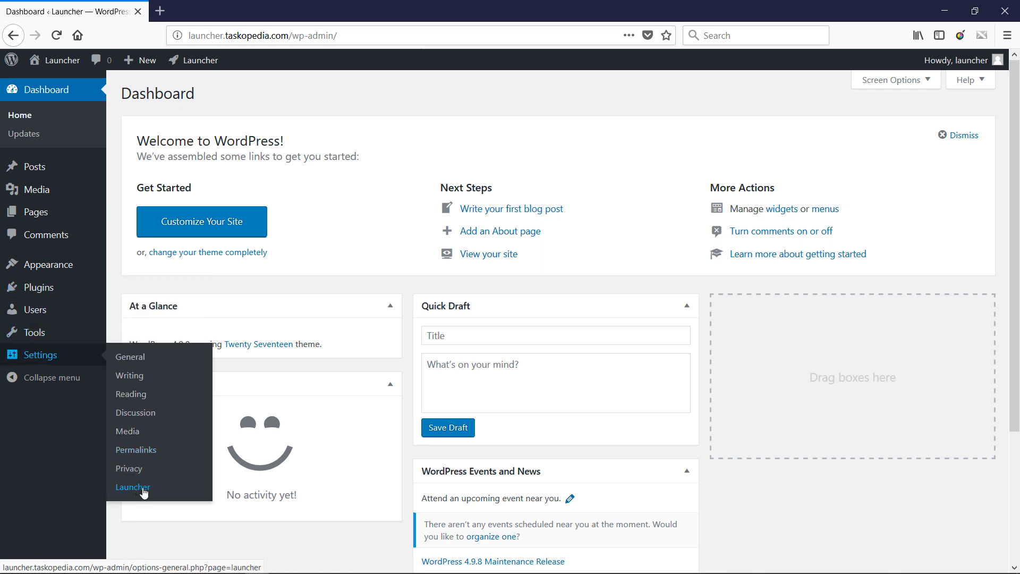
left_click(142, 489)
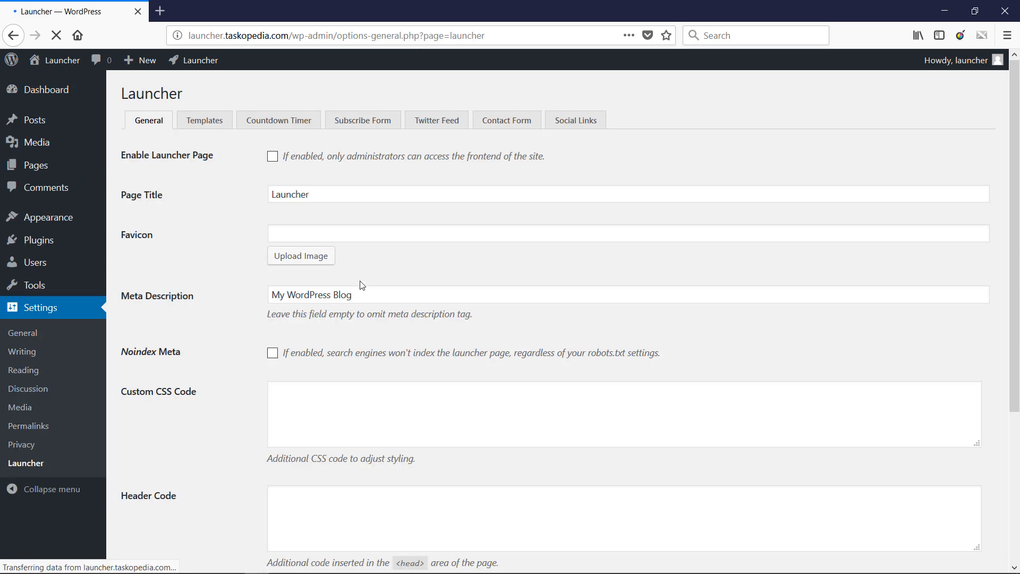
- Enable the Launcher page in the plugin's general settings and save the changes
left_click(219, 123)
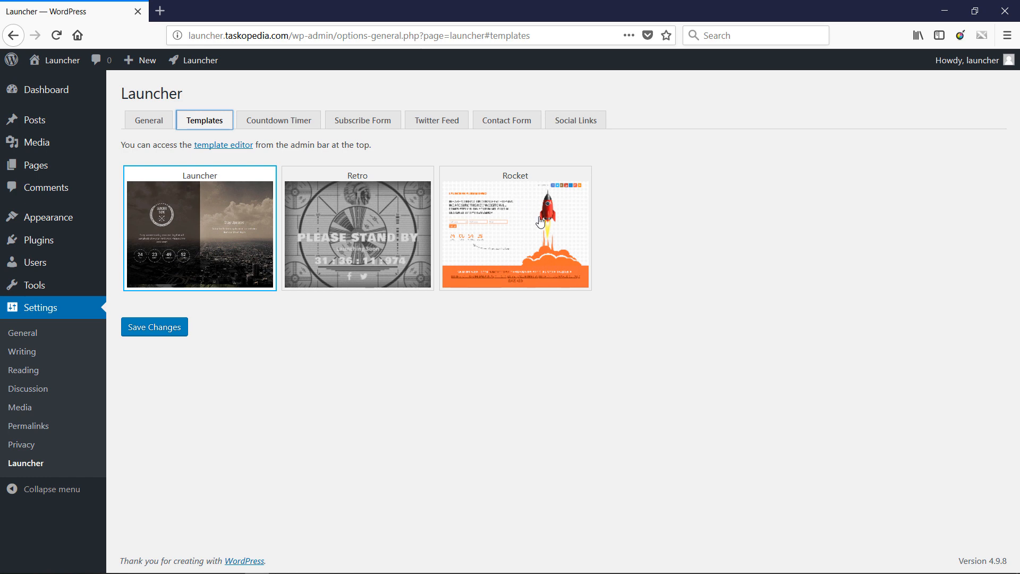
left_click(148, 119)
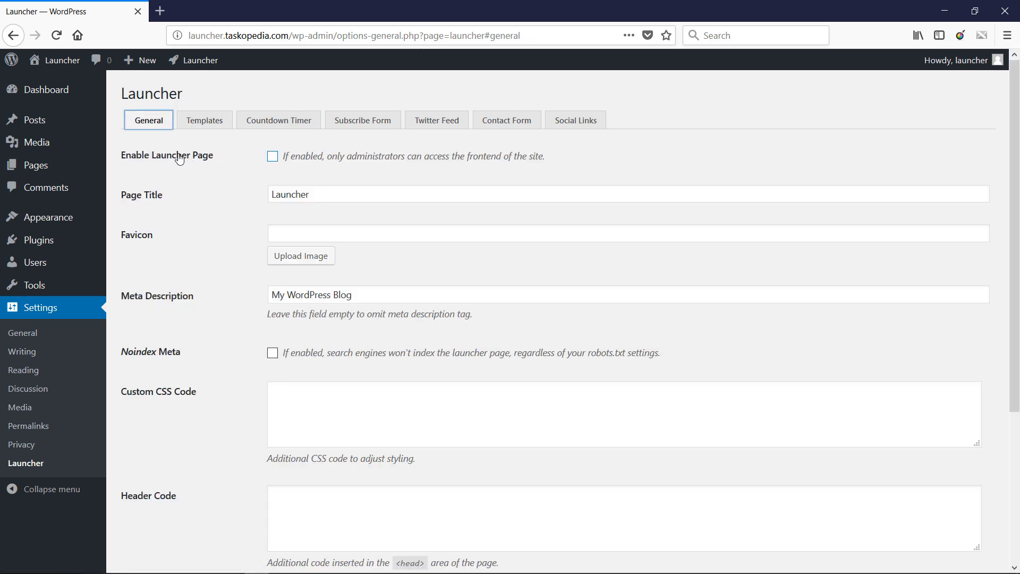
left_click(279, 159)
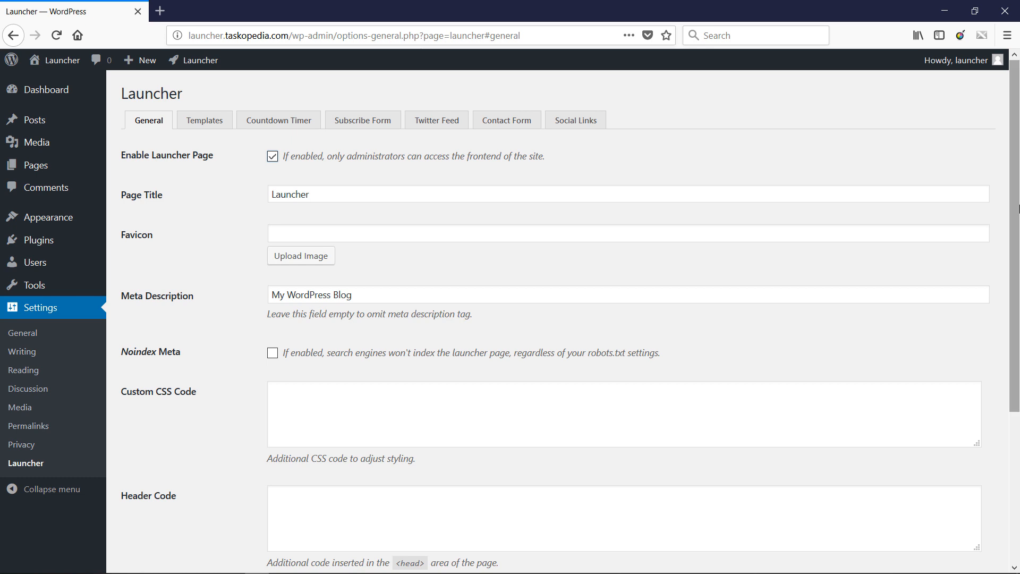
scroll(1016, 279, "down", 3)
scroll(1017, 279, "down", 4)
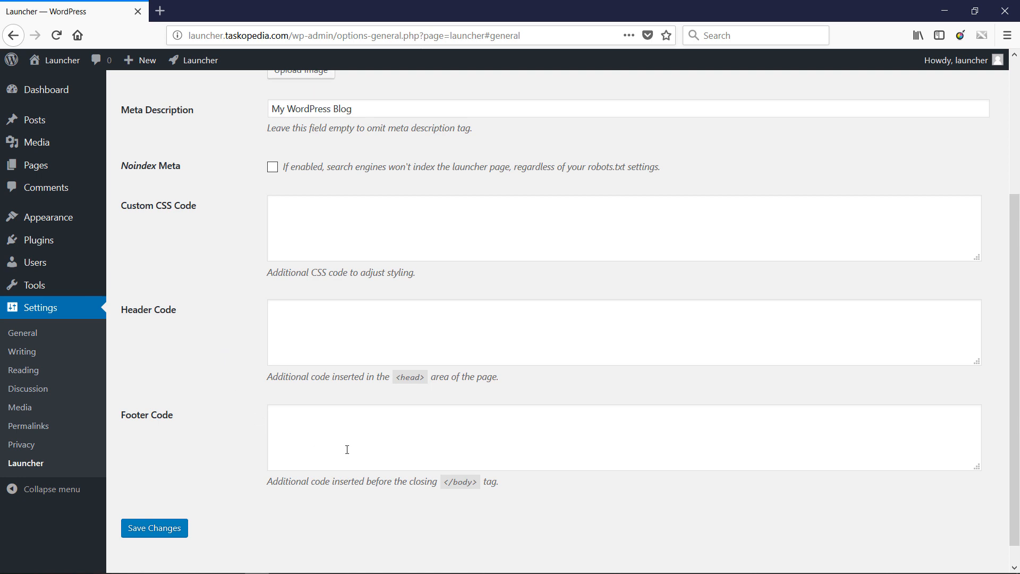
left_click(158, 534)
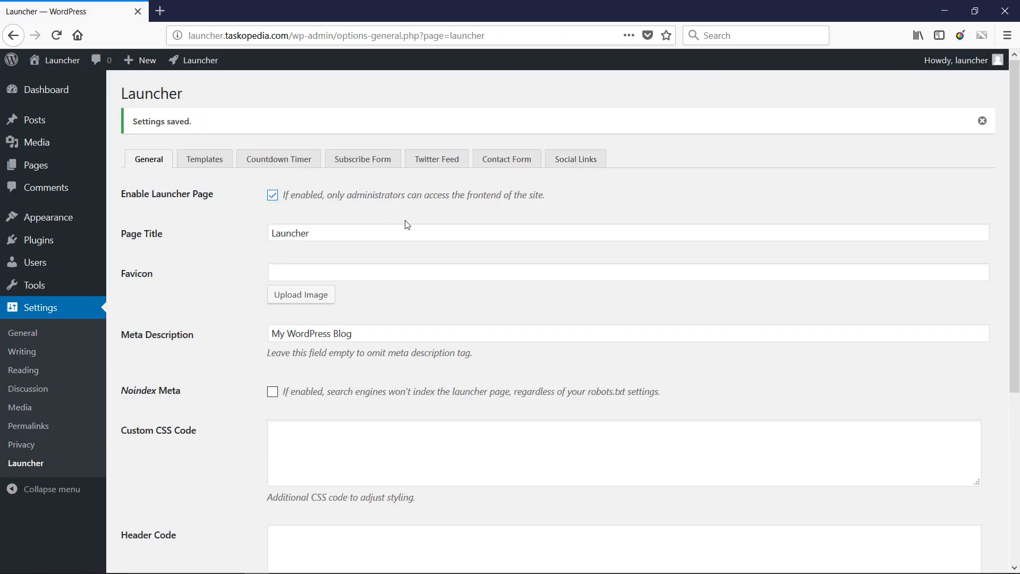
- Open launcher.taskopedia.com in a private browsing window and examine the coming soon page as a logged-out visitor
key("ctrl+shift+p")
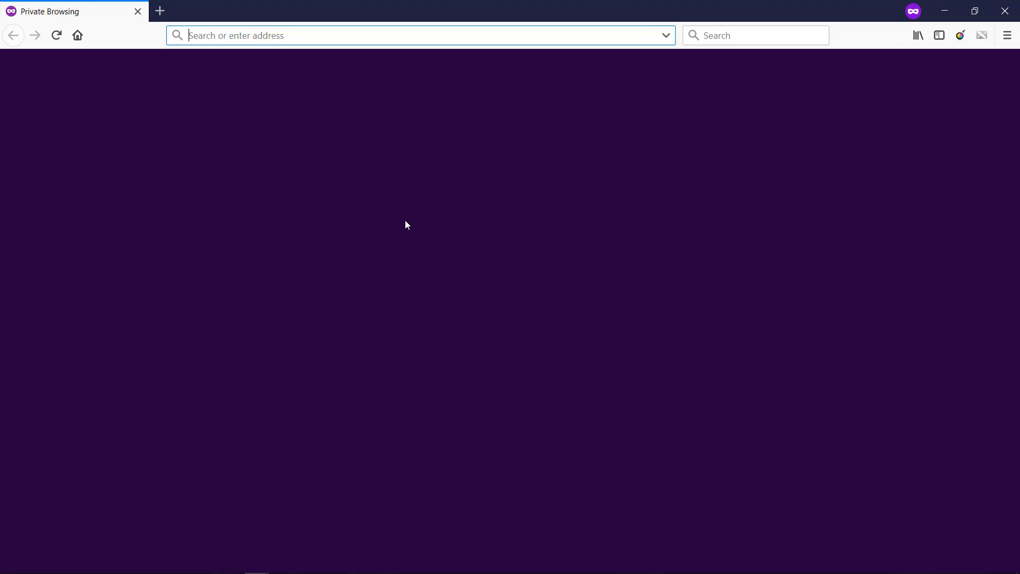
type("launcher.taskopedia.com/")
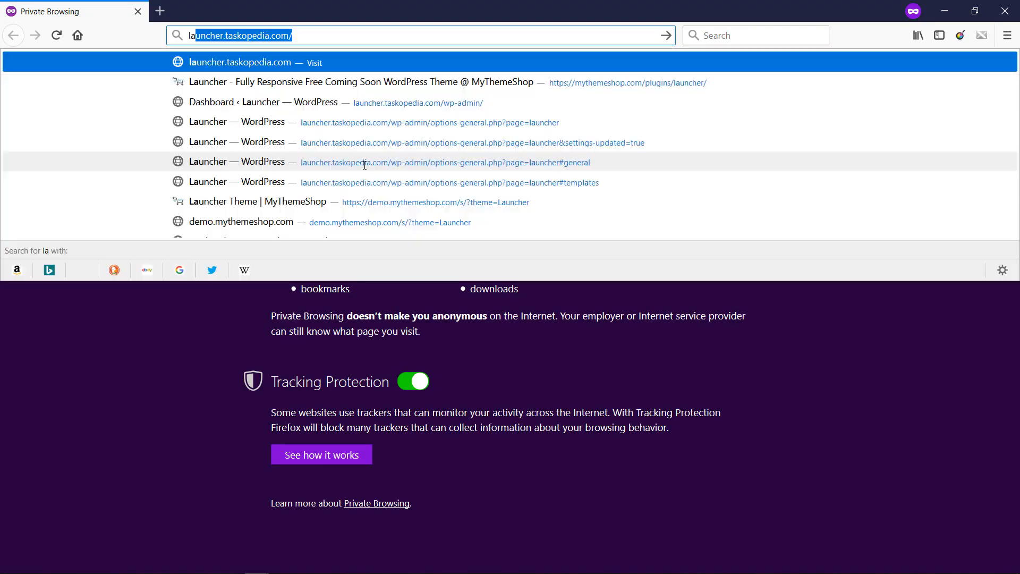
key("Return")
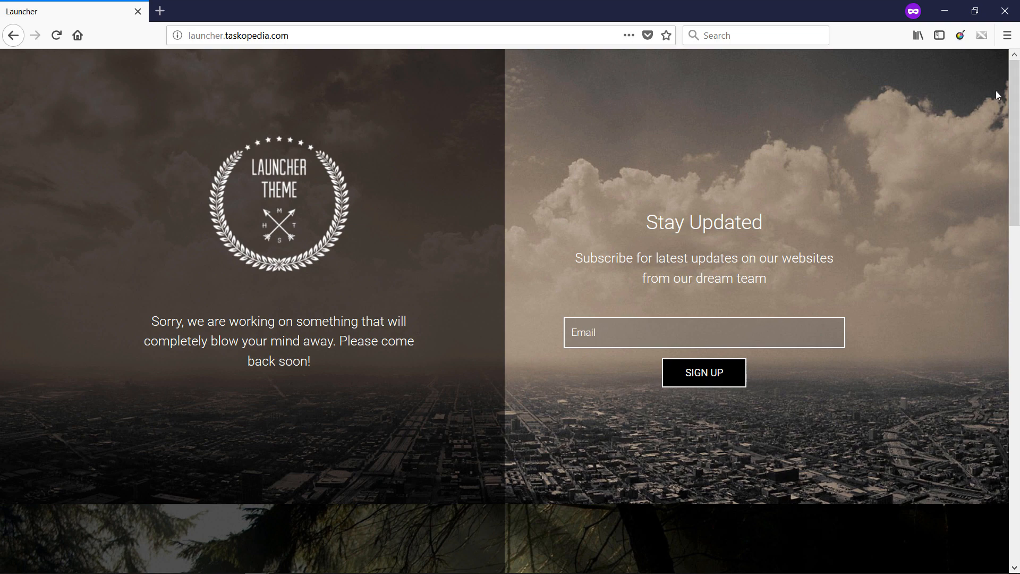
left_click_drag(1014, 98, 1016, 64)
mouse_move(1012, 85)
left_mouse_down()
mouse_move(990, 241)
mouse_move(1018, 92)
left_mouse_up()
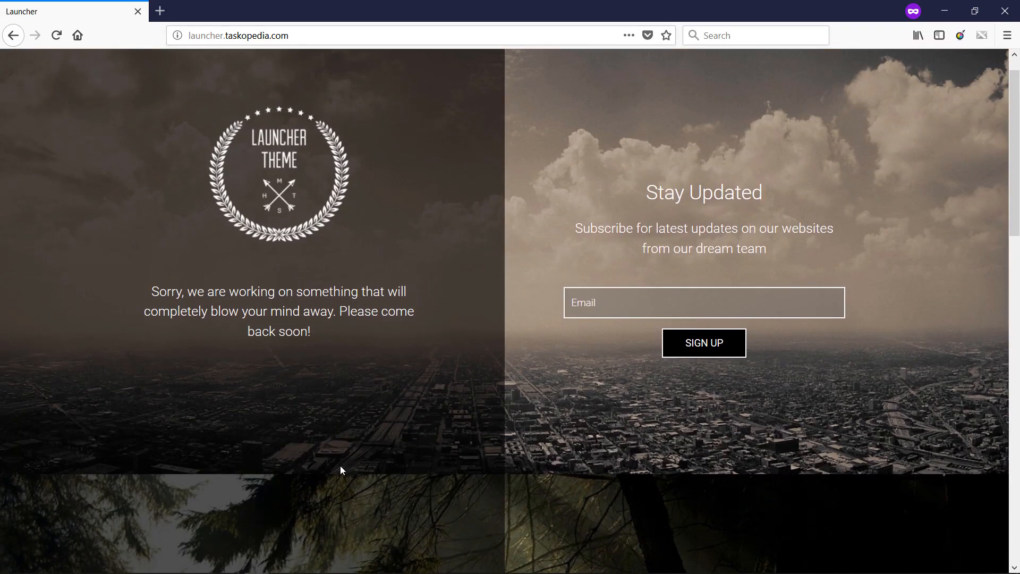
- Return to the WordPress settings window and display the Launcher plugin's template choices
mouse_move(259, 565)
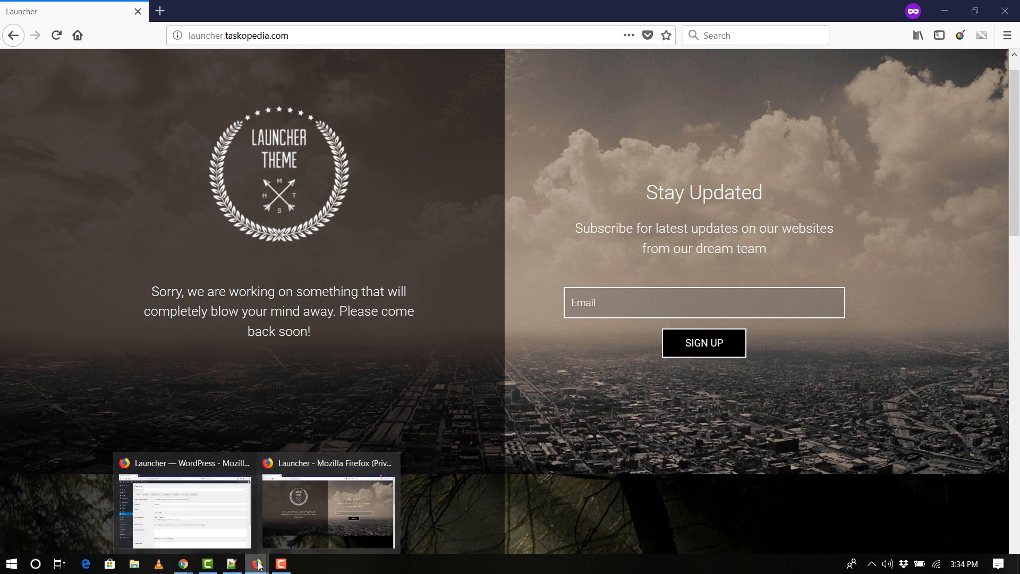
left_click(200, 517)
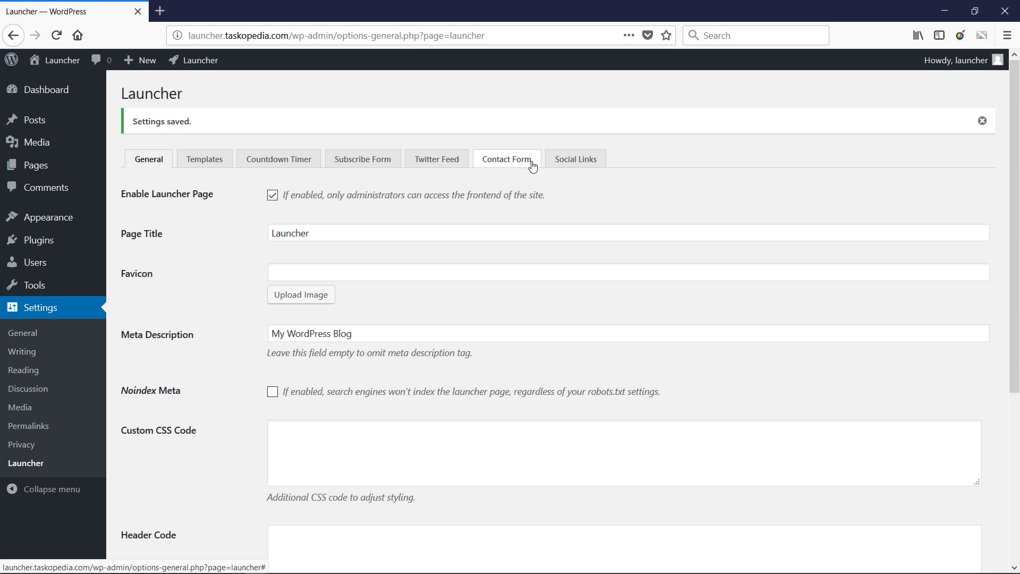
left_click(204, 161)
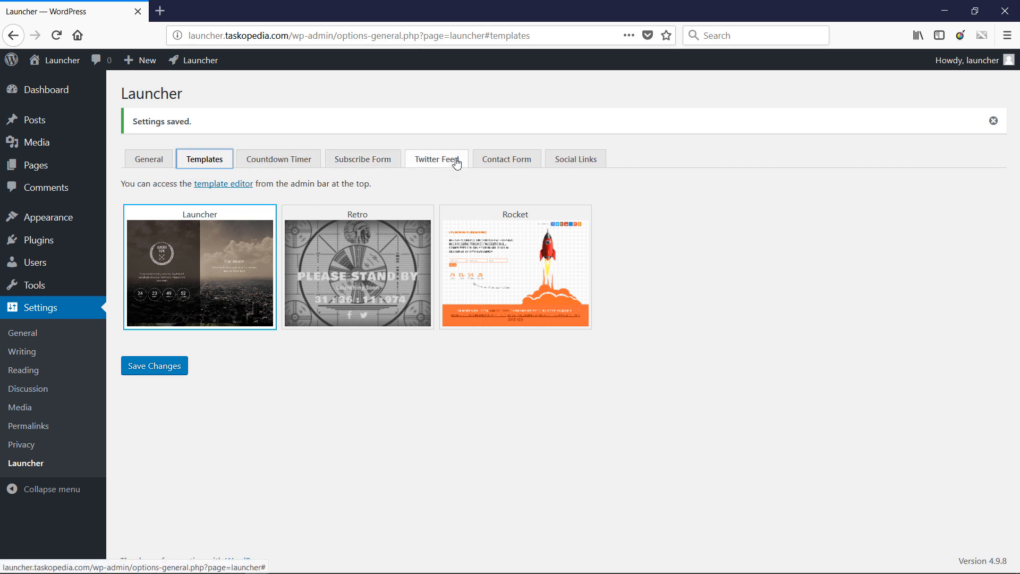
- Try the Retro, Rocket and Launcher templates in turn to compare which settings sections each one supports
left_click(361, 269)
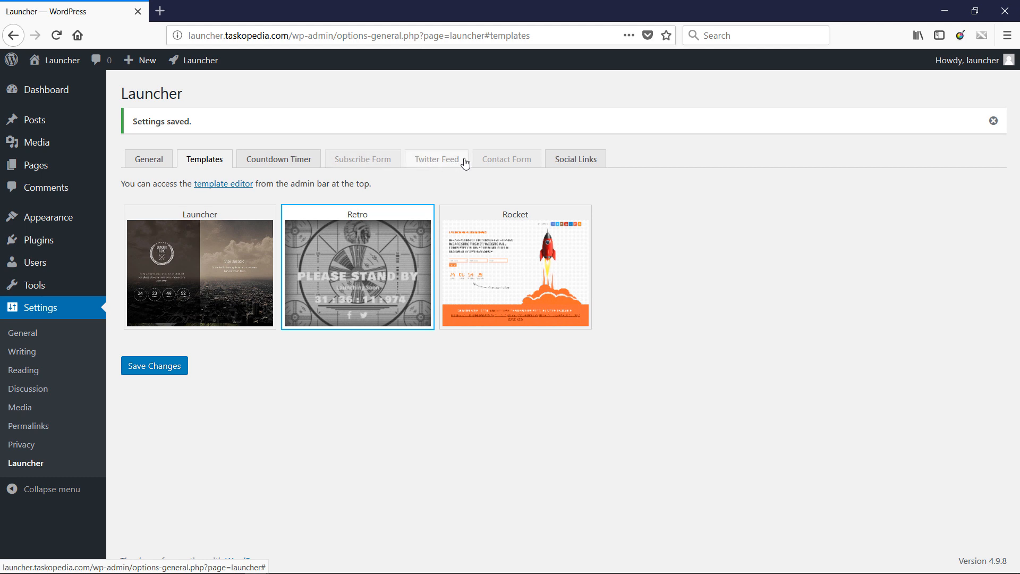
left_click(494, 261)
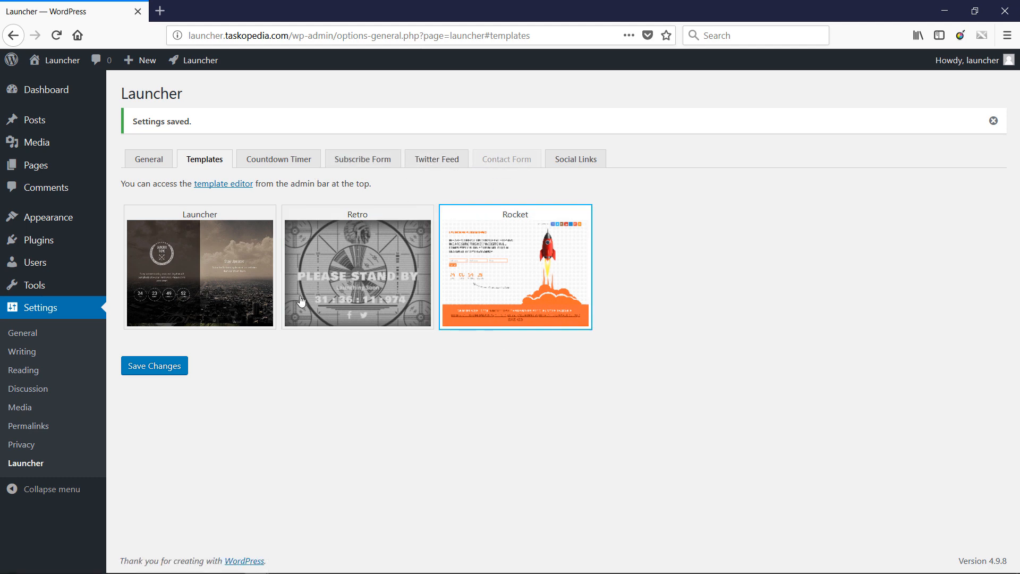
left_click(202, 286)
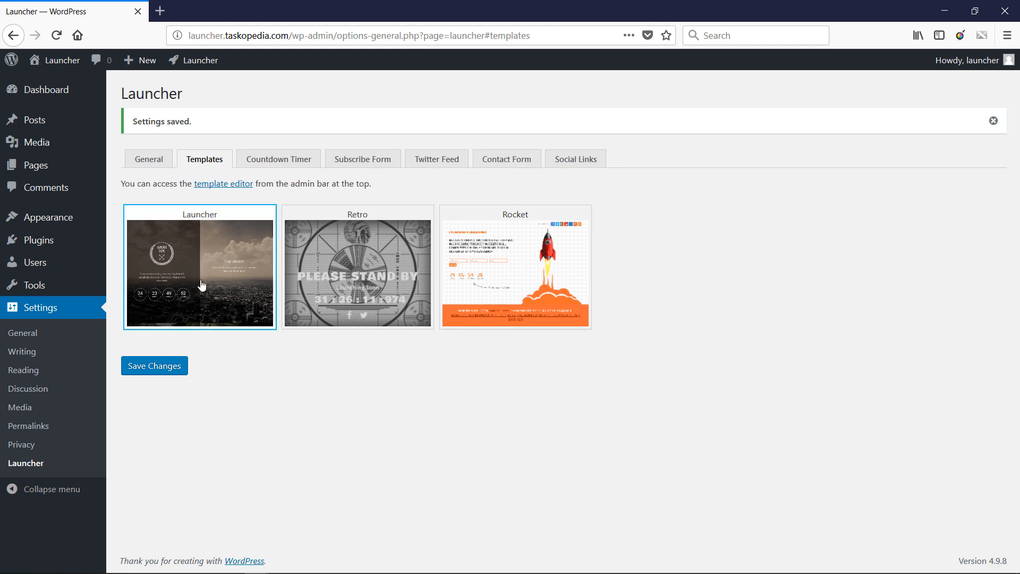
left_click(546, 274)
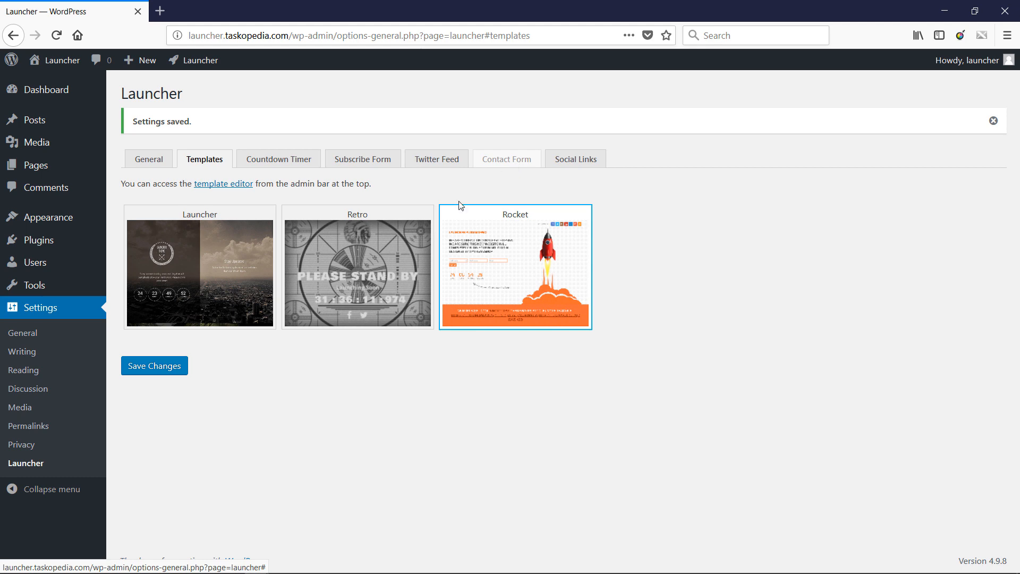
left_click(400, 252)
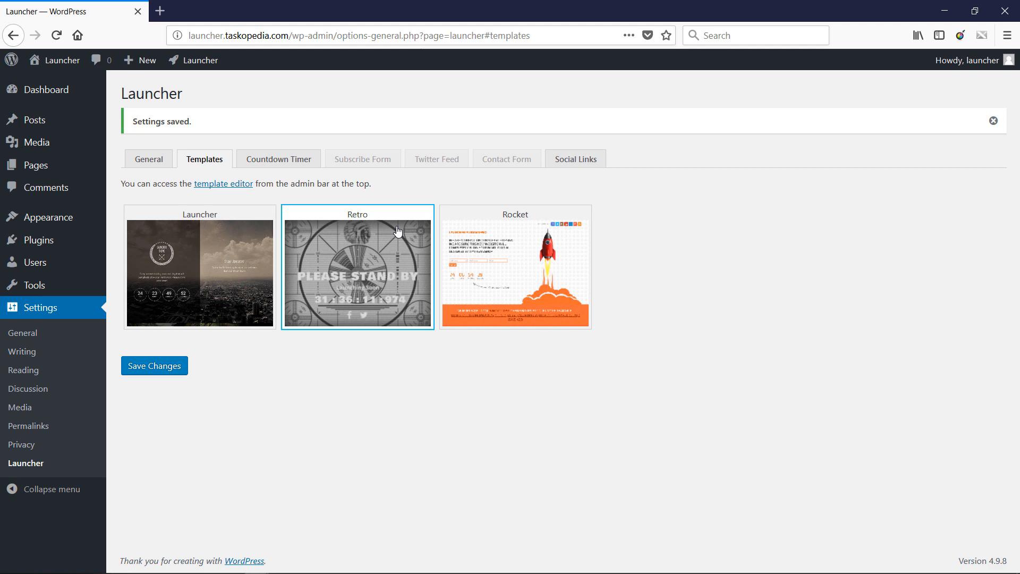
- Choose the Launcher template for the coming soon page and save the changes
left_click(223, 247)
left_click(163, 366)
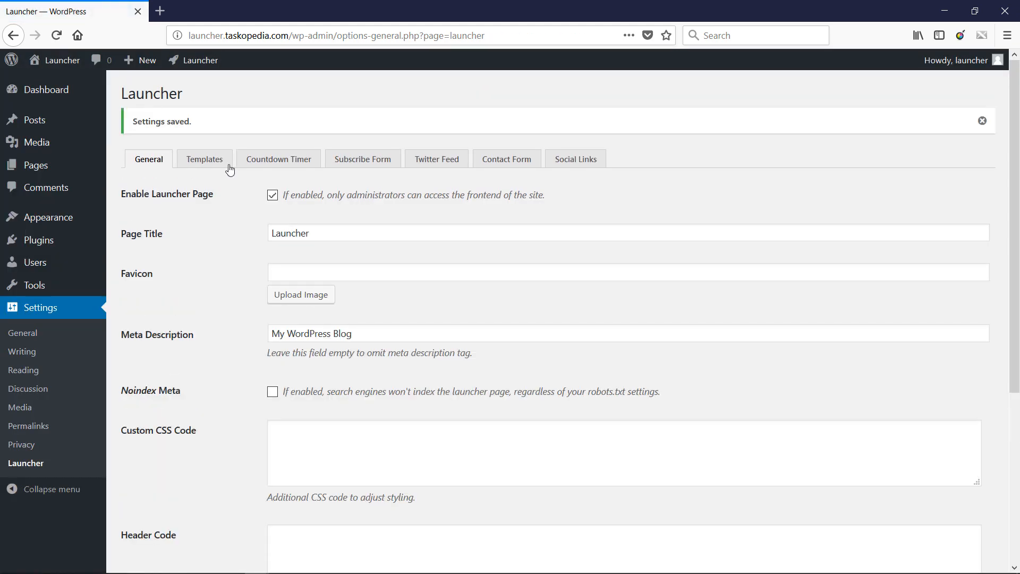
- Open the chosen Launcher template in the plugin's template editor
left_click(213, 161)
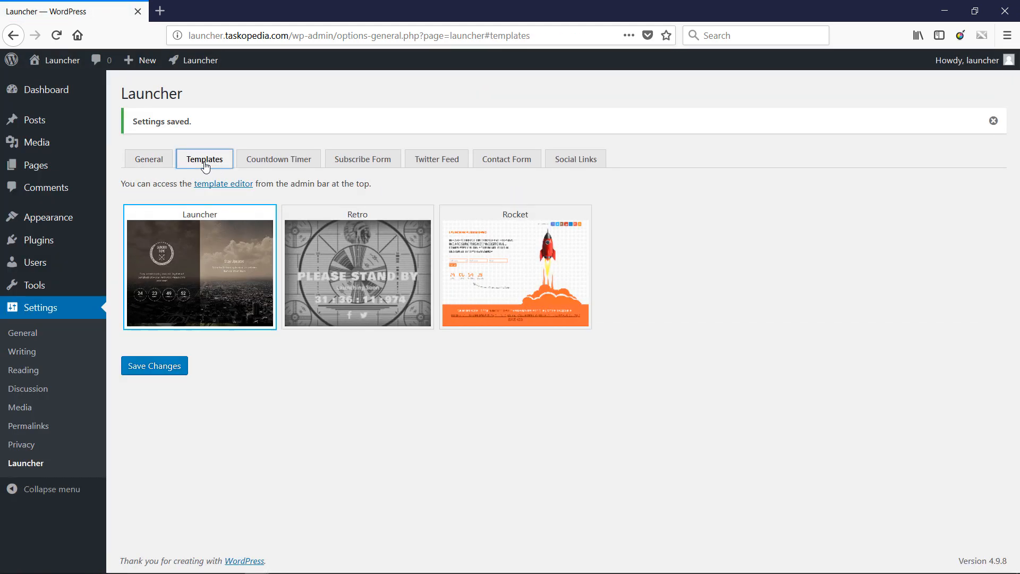
left_click(230, 190)
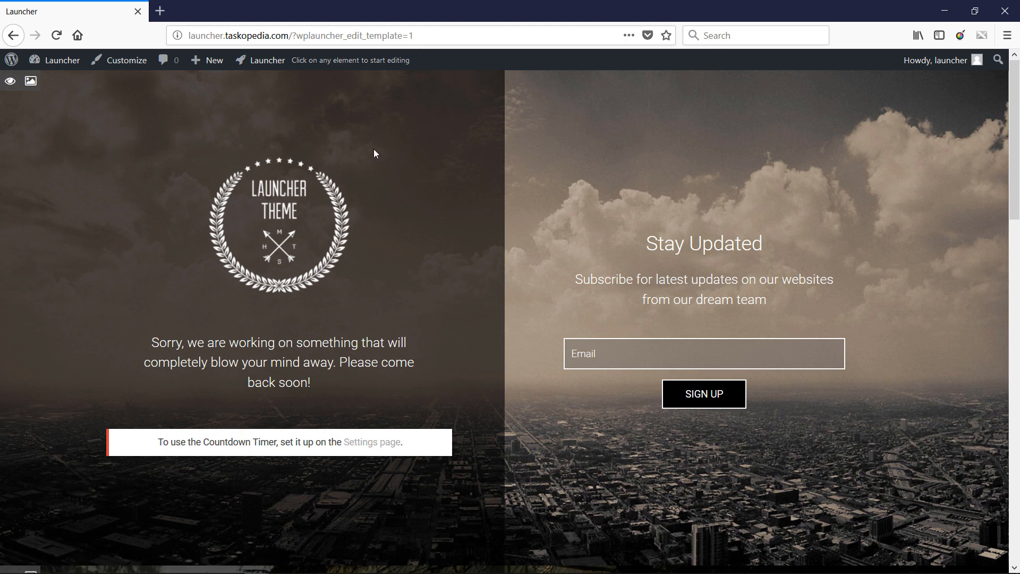
- Try hiding the template's first section with the logo and Stay Updated form, and make it visible again
left_click(10, 82)
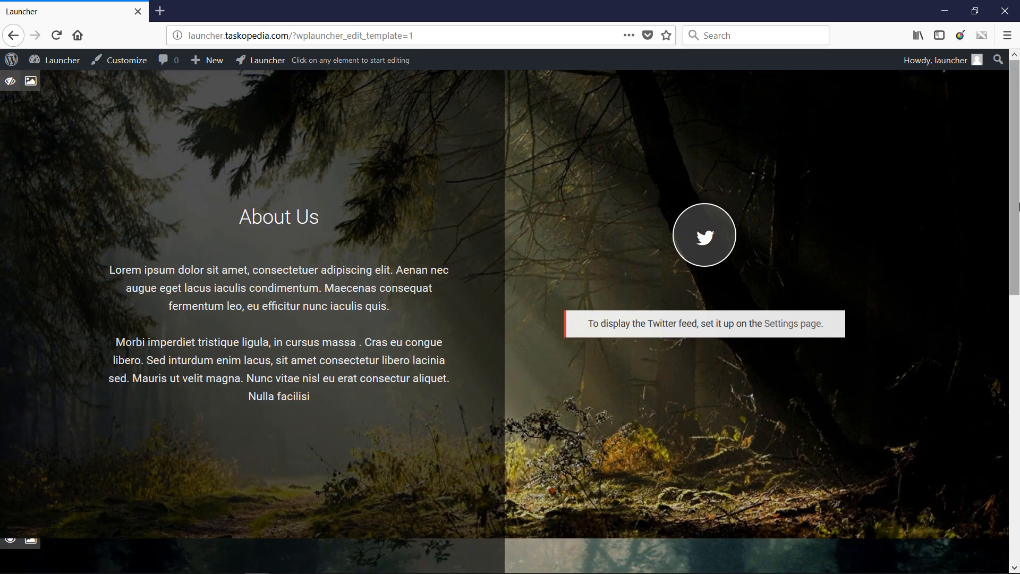
mouse_move(1016, 194)
left_mouse_down()
mouse_move(1016, 385)
mouse_move(1017, 179)
left_mouse_up()
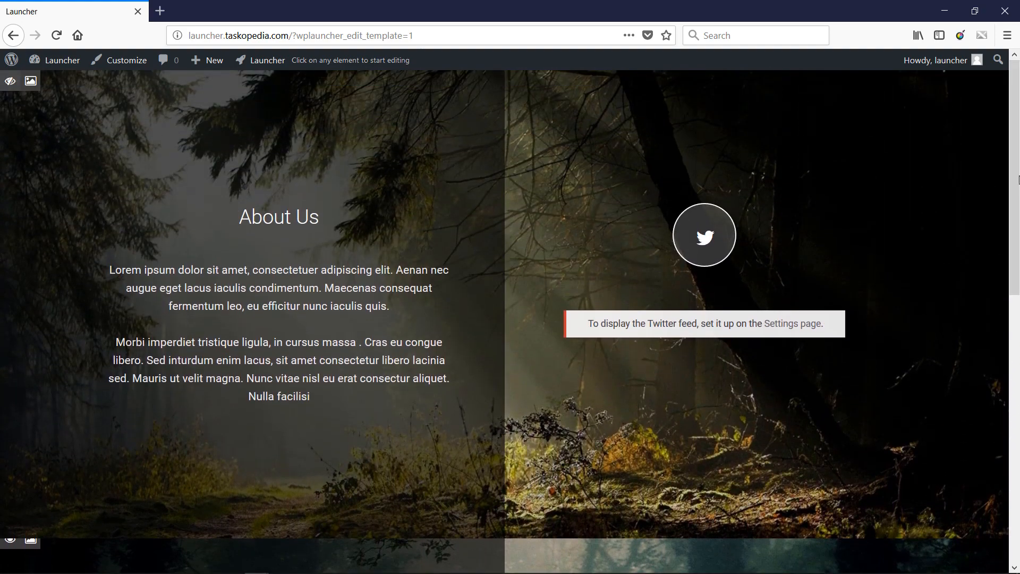
left_click_drag(1013, 267, 1016, 205)
left_click(20, 83)
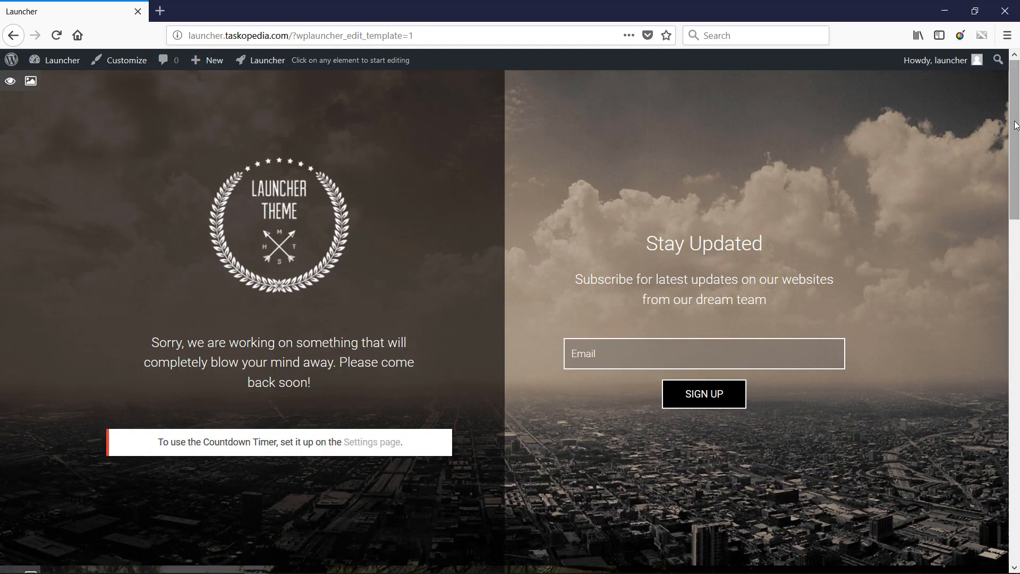
- Try hiding the About Us section together with the logo section, and restore both sections
left_click_drag(1007, 113, 997, 209)
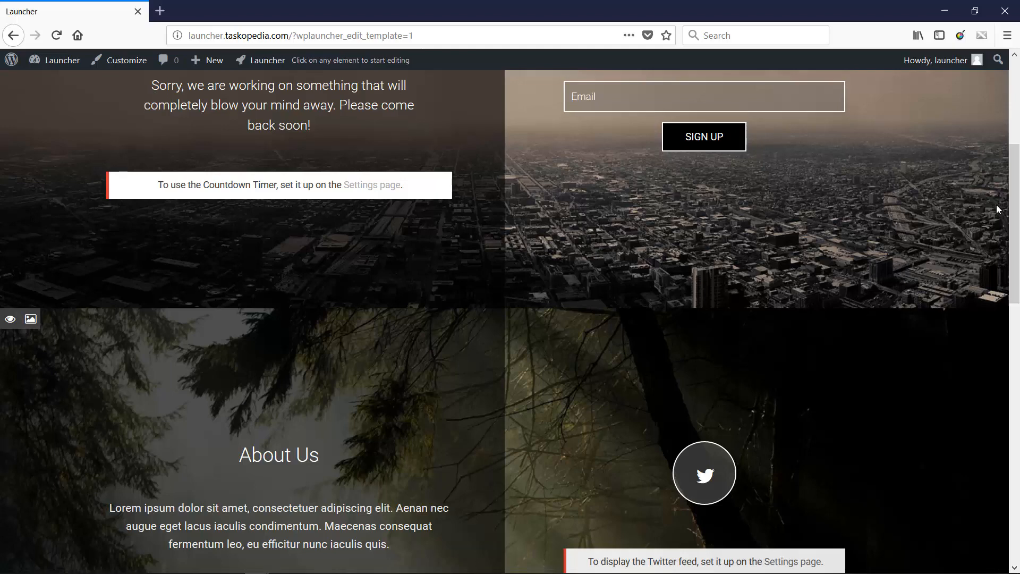
left_click(10, 319)
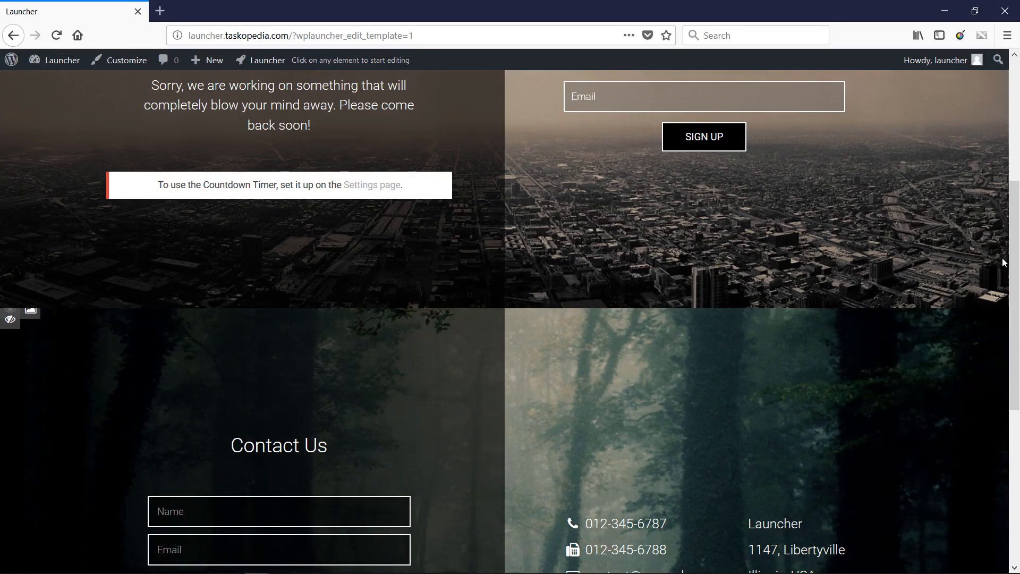
left_click_drag(1011, 261, 1017, 110)
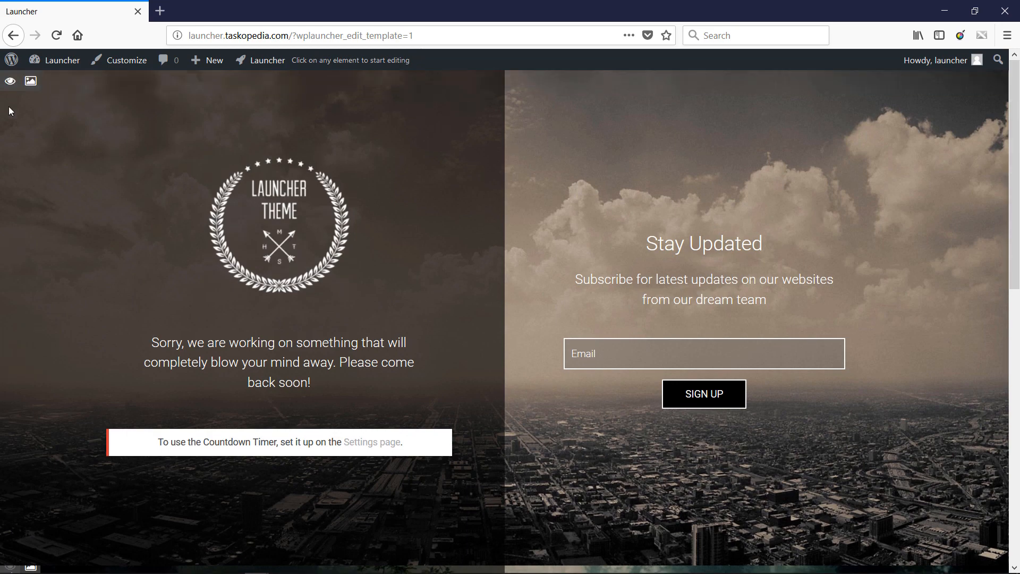
left_click(11, 81)
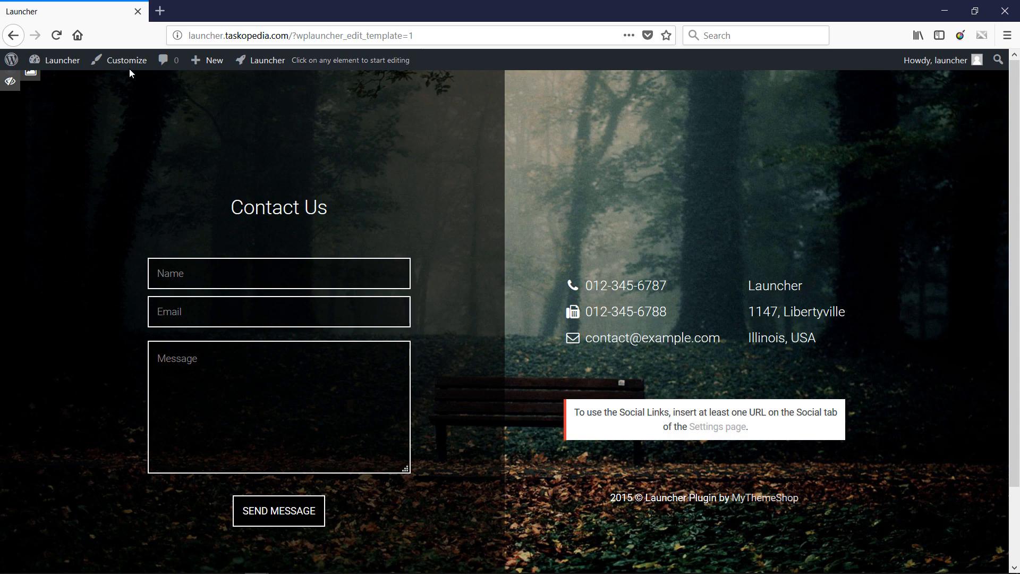
left_click(10, 82)
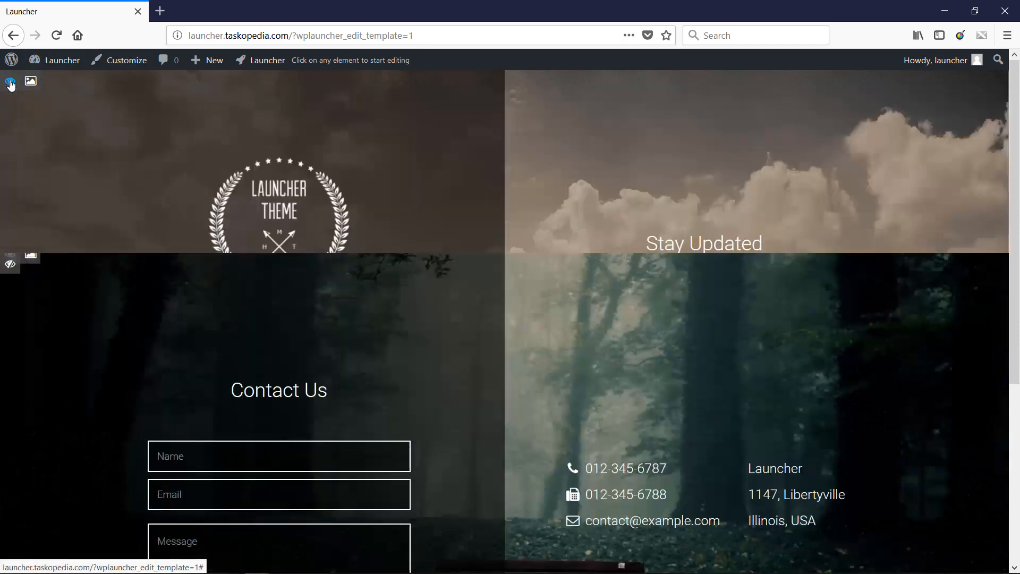
scroll(1005, 230, "down", 3)
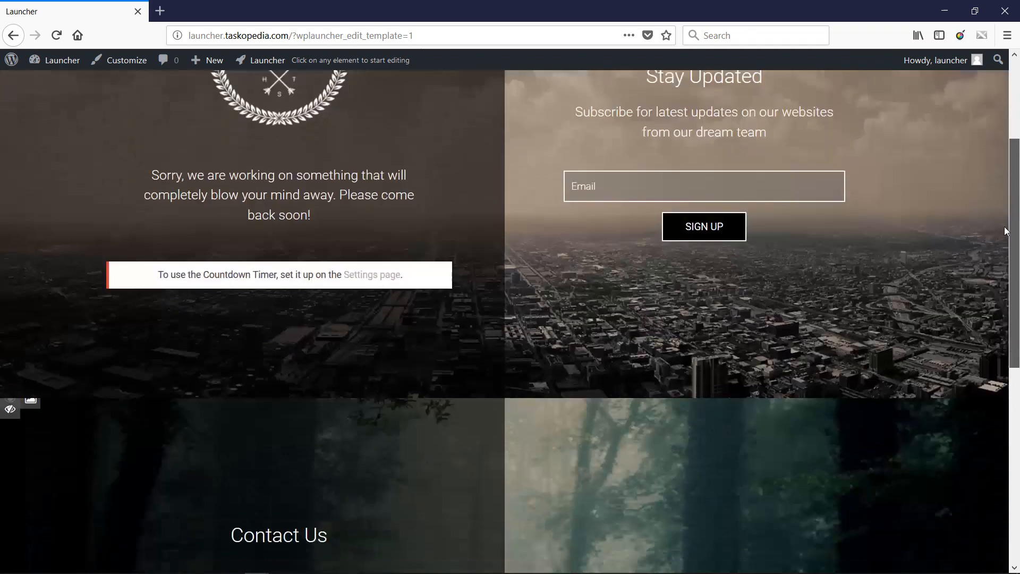
left_click(10, 348)
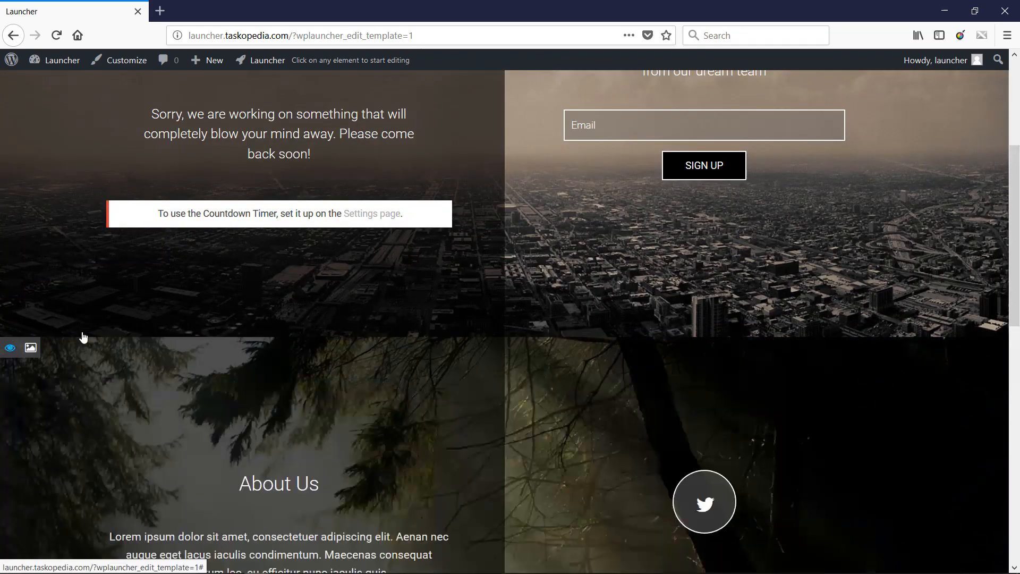
scroll(1018, 175, "up", 5)
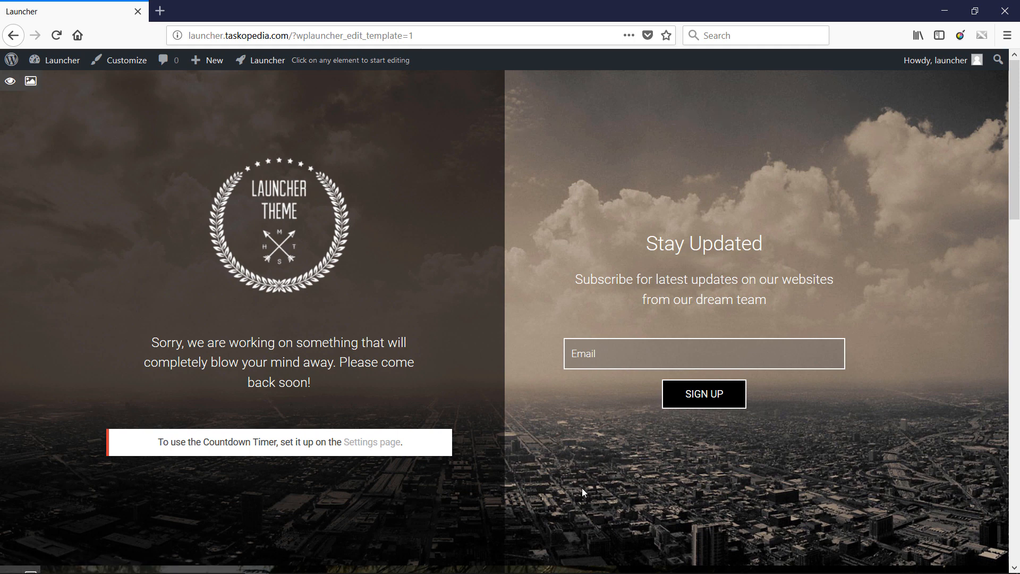
- Replace the logo section's background with the media library image light-1997896_960_720 at full size (960 × 586)
left_click(32, 84)
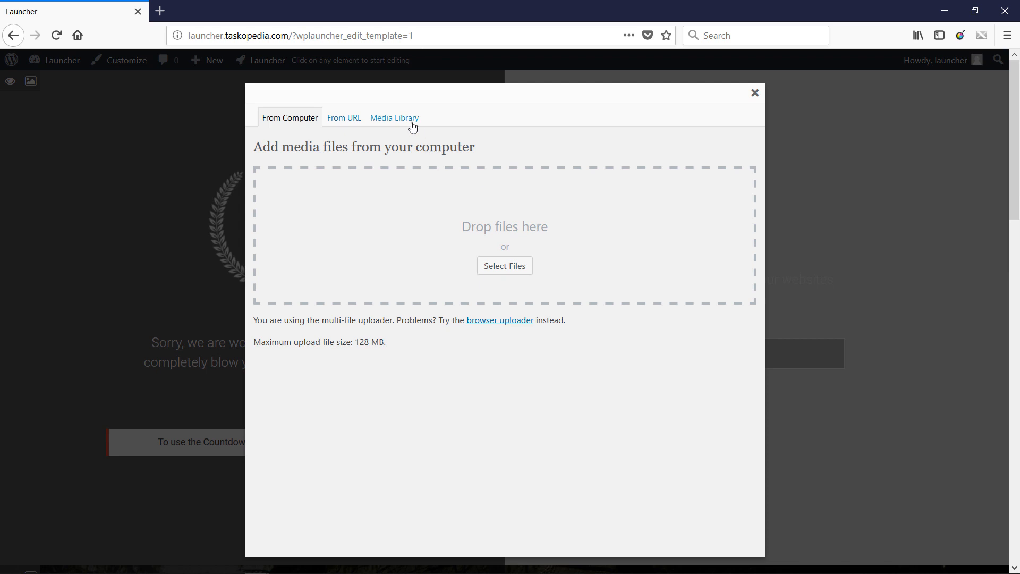
left_click(405, 123)
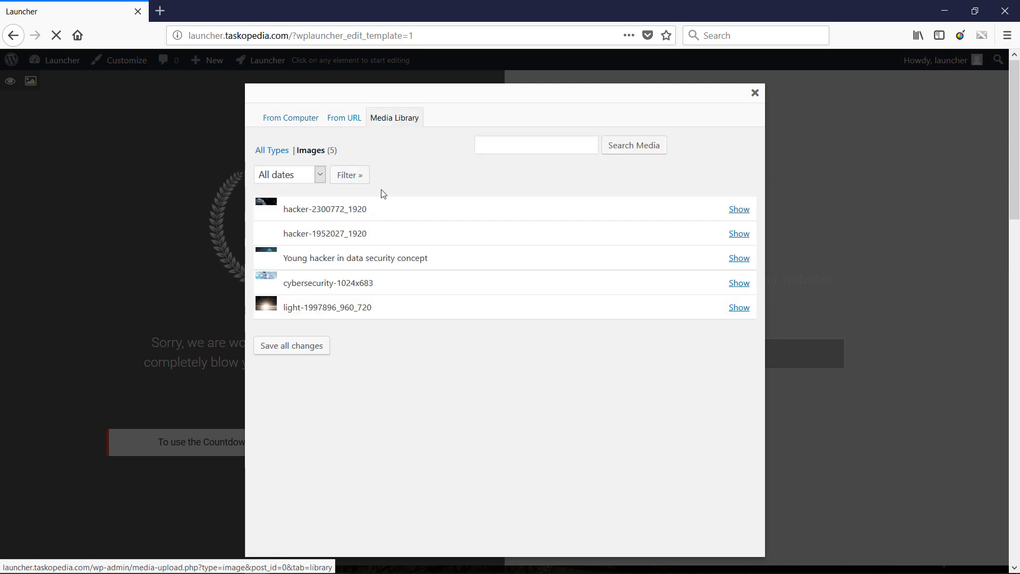
left_click(733, 308)
left_click_drag(758, 289, 758, 358)
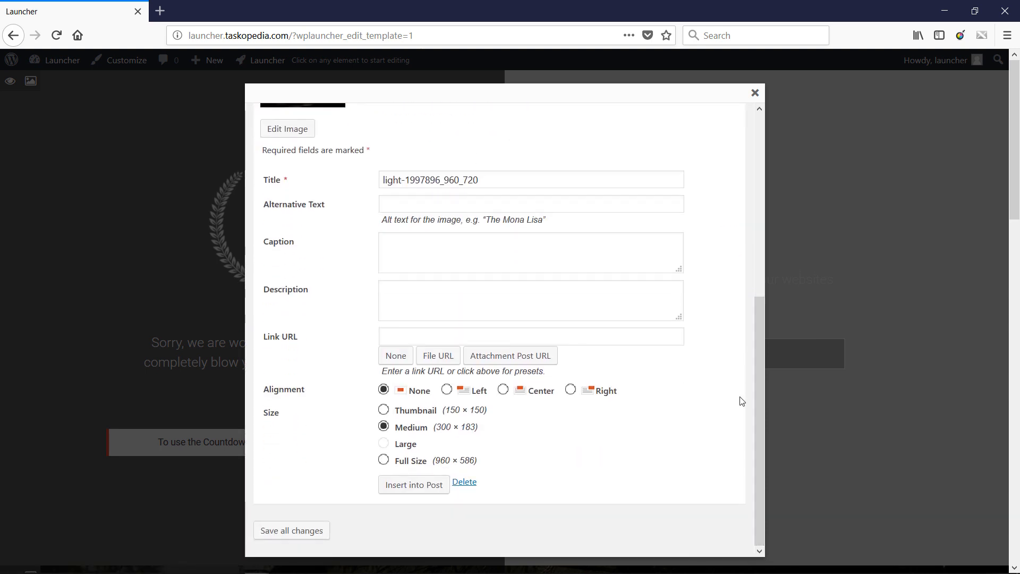
left_click(383, 461)
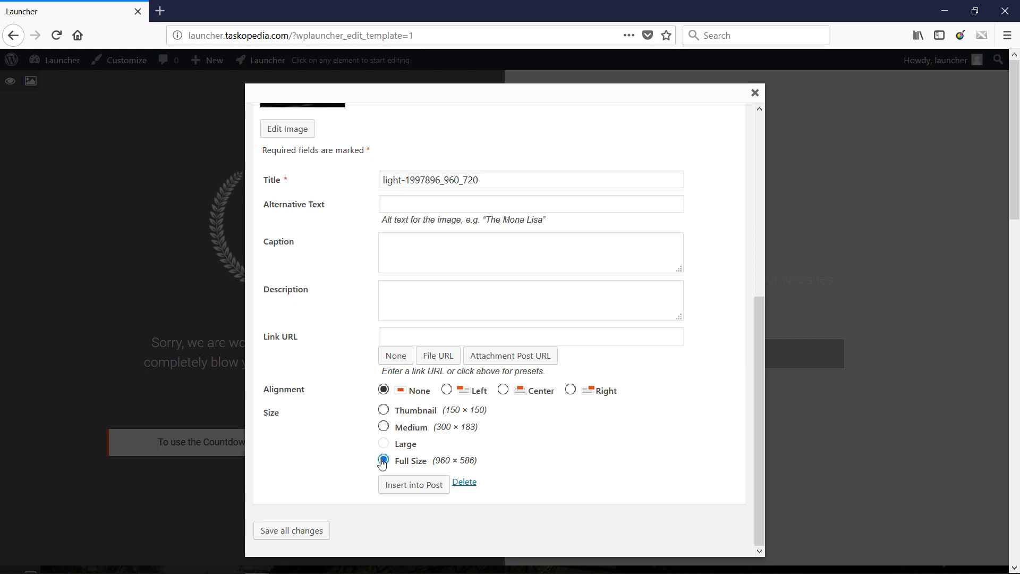
left_click(415, 486)
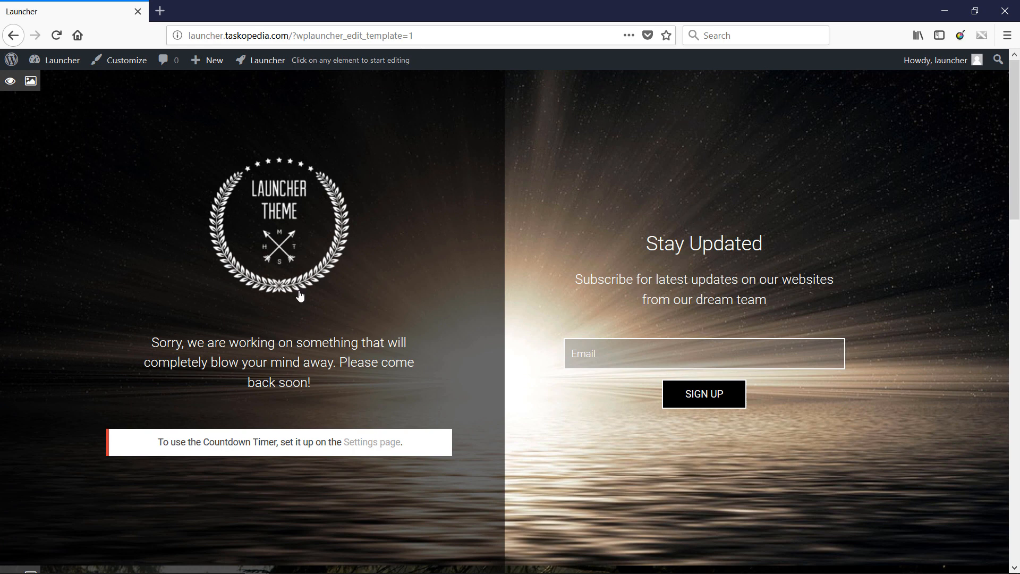
- Replace the message below the logo with "Sorry, we are out for lunch." and apply the edit
mouse_move(370, 269)
left_click(294, 342)
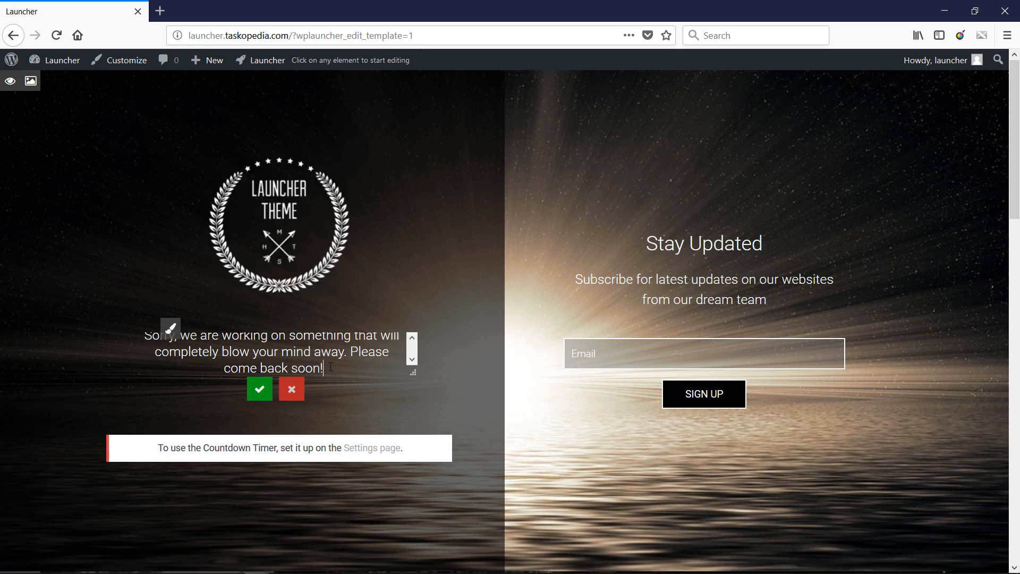
left_click_drag(330, 367, 207, 340)
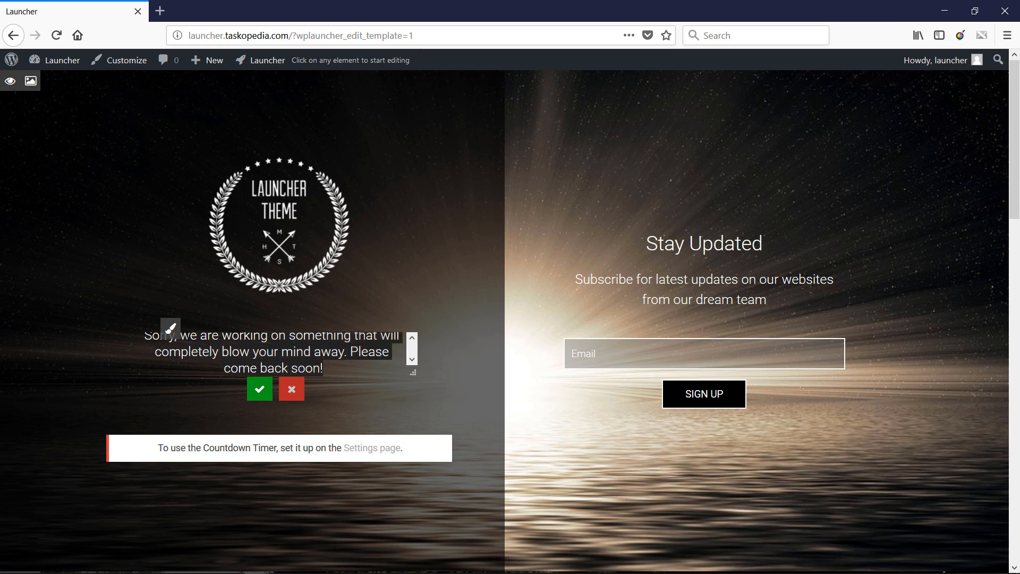
type("Sorry,")
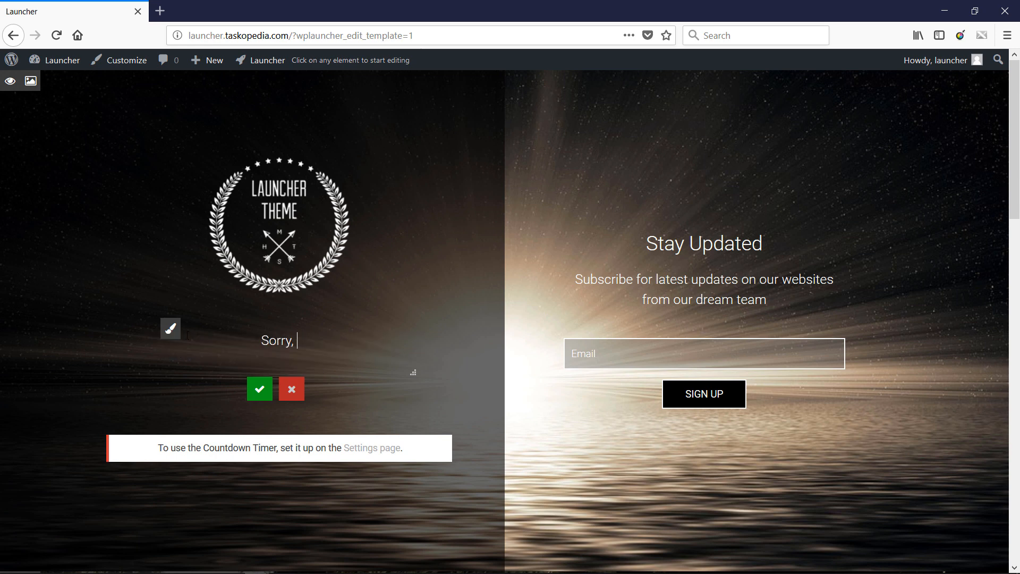
type(" we are o")
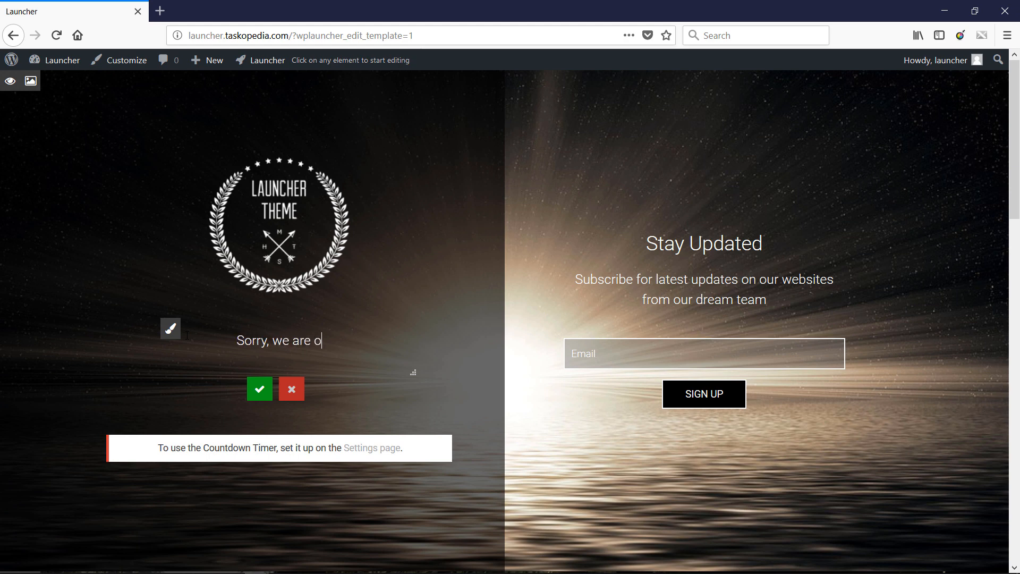
type("ut for lun")
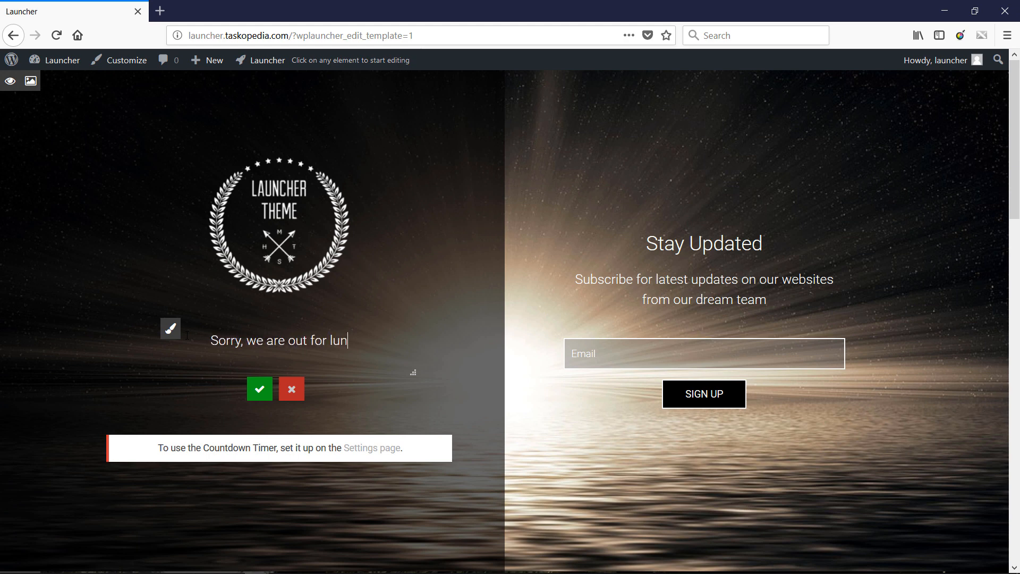
type("ch.")
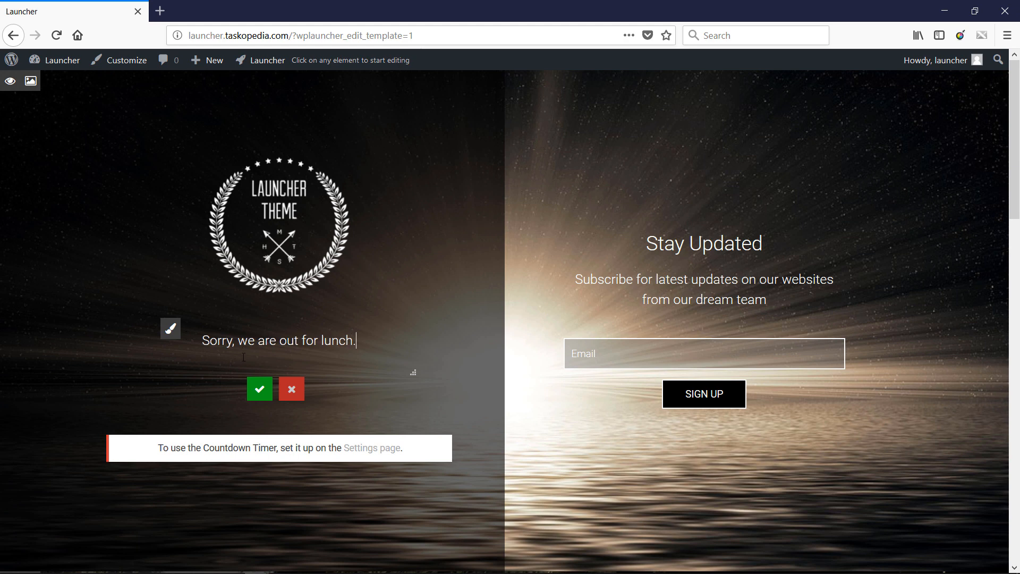
left_click(261, 391)
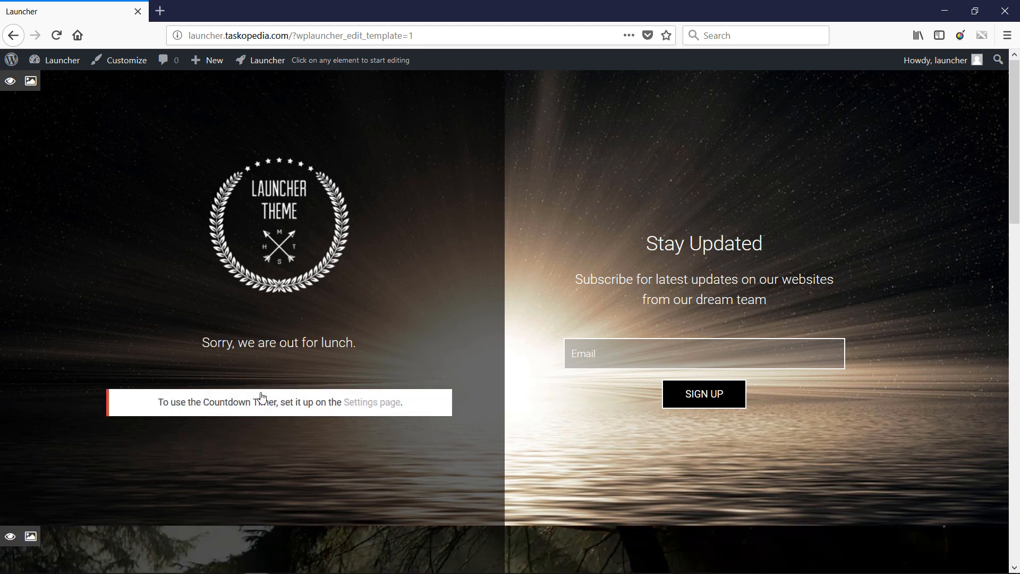
- Set the text color of the "Sorry, we are out for lunch." message to green (#81d742) and apply it
mouse_move(256, 343)
mouse_move(246, 200)
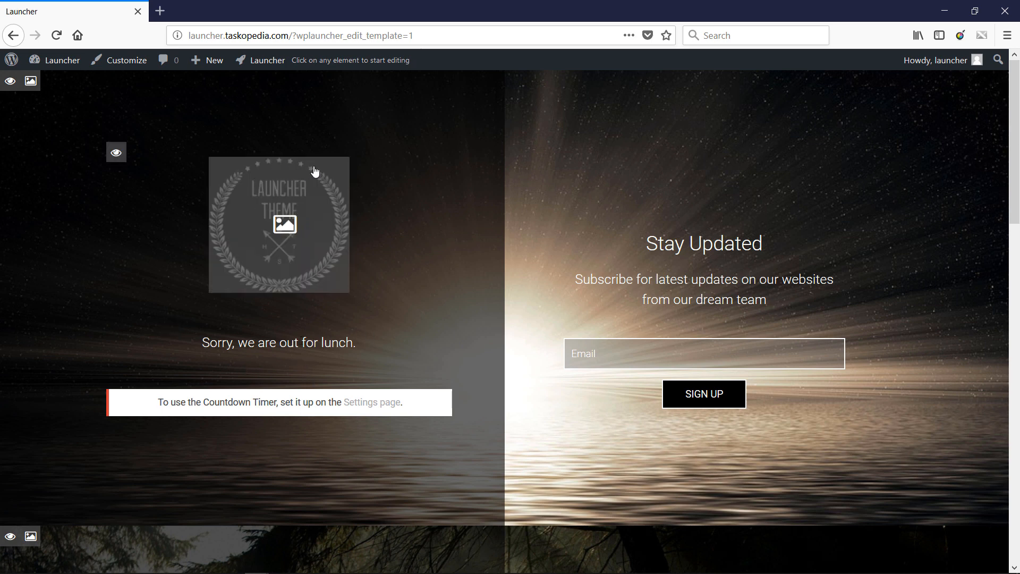
mouse_move(588, 307)
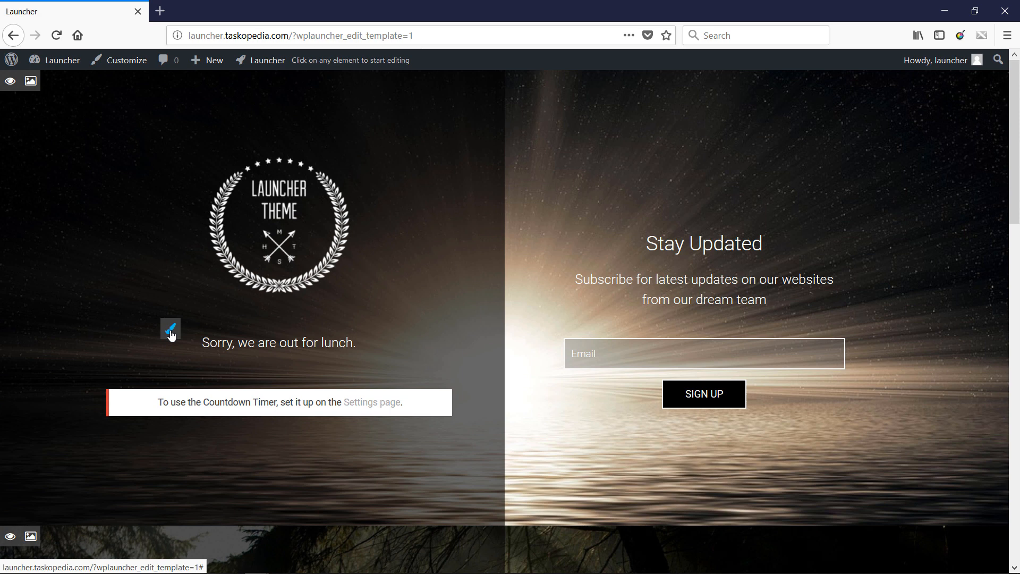
left_click(170, 334)
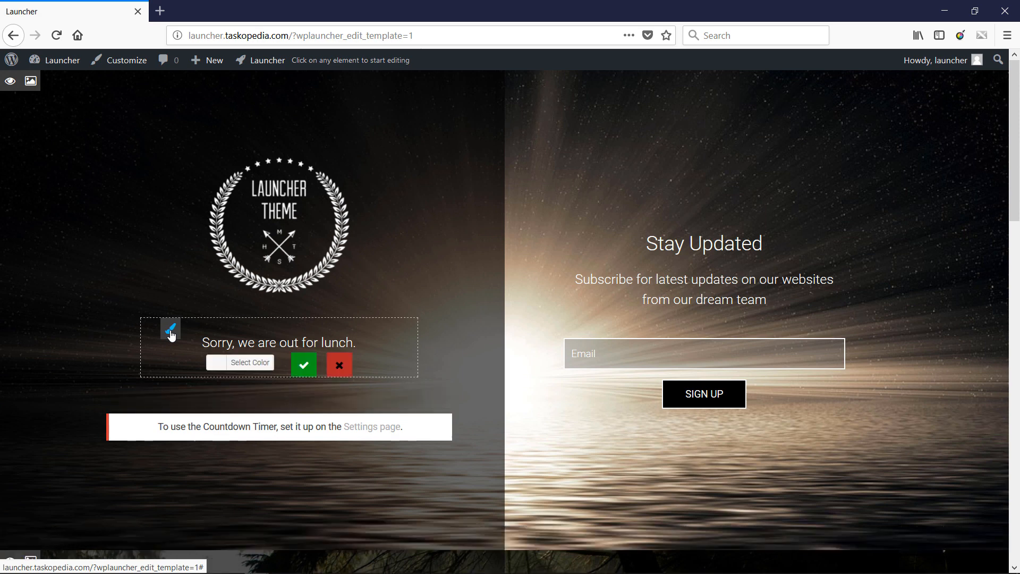
left_click(239, 361)
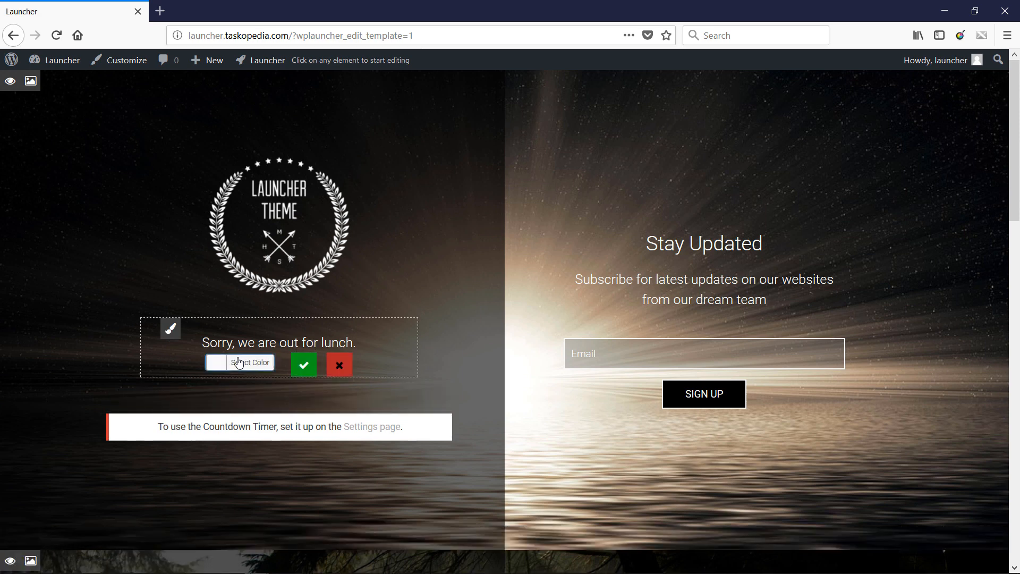
left_click(252, 521)
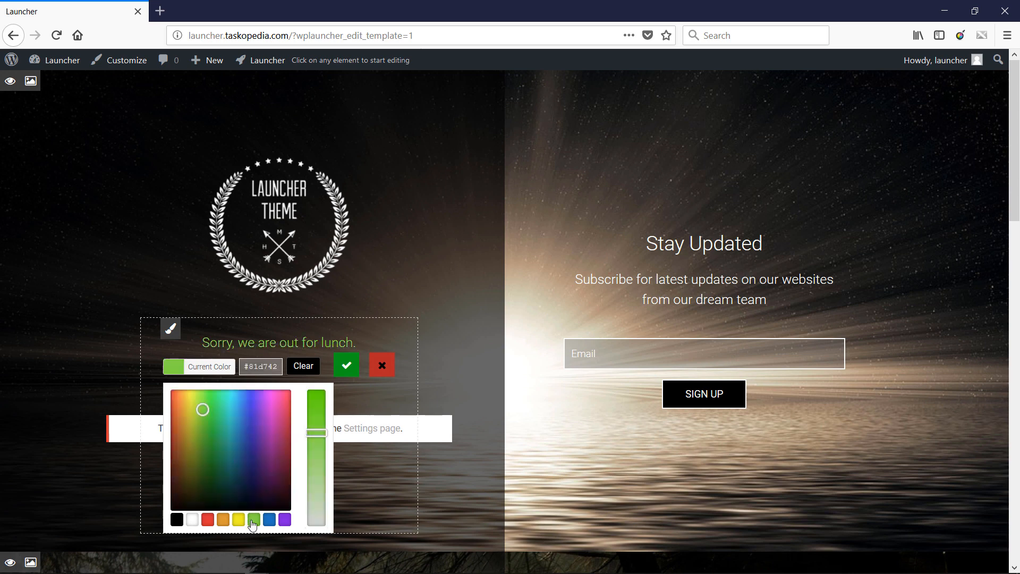
left_click(349, 372)
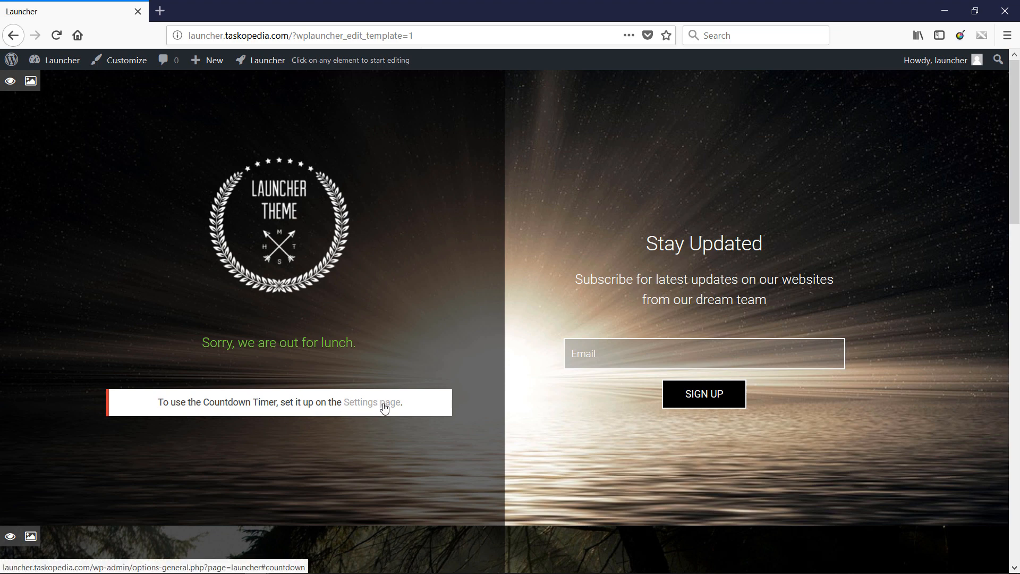
- Return to the Launcher plugin settings and set the countdown timer's target to 8/31/2018 00:00
left_click(269, 68)
left_click(254, 116)
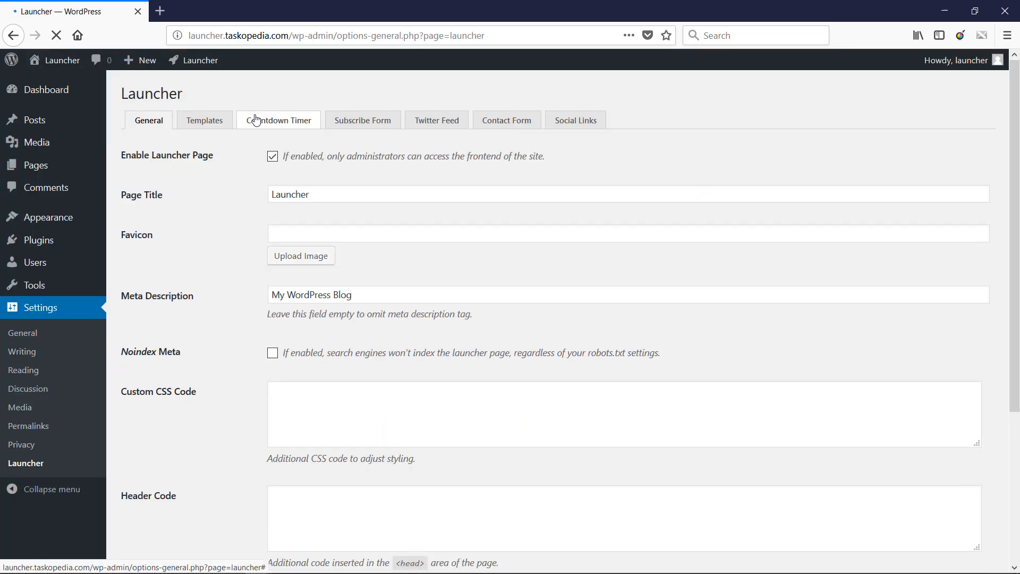
left_click(293, 117)
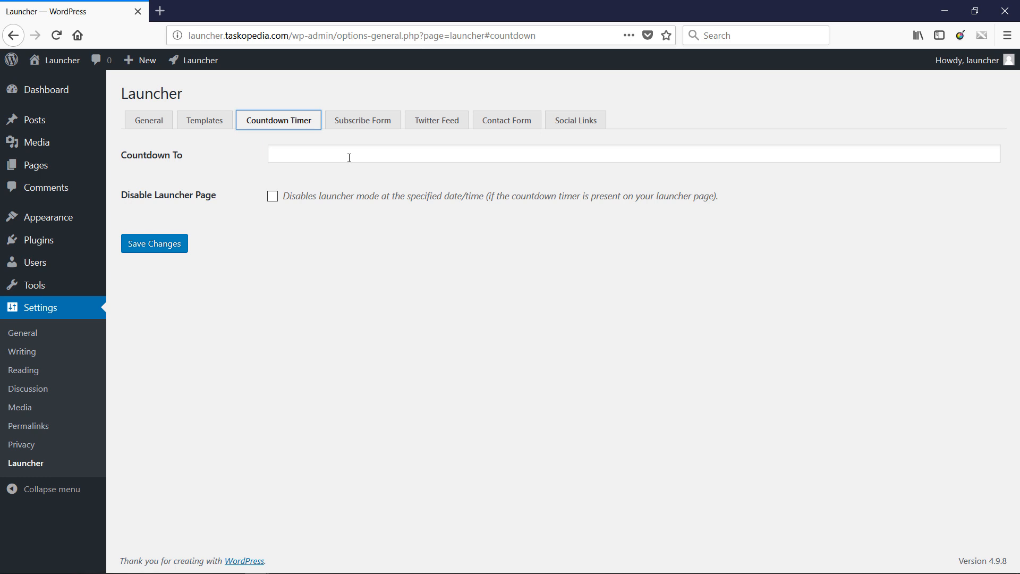
left_click(349, 158)
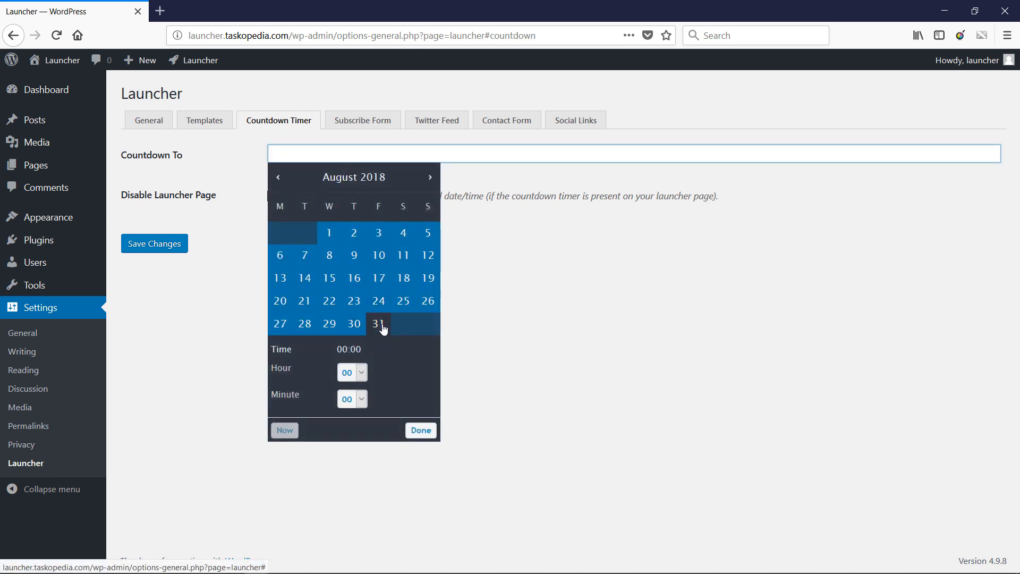
left_click(379, 324)
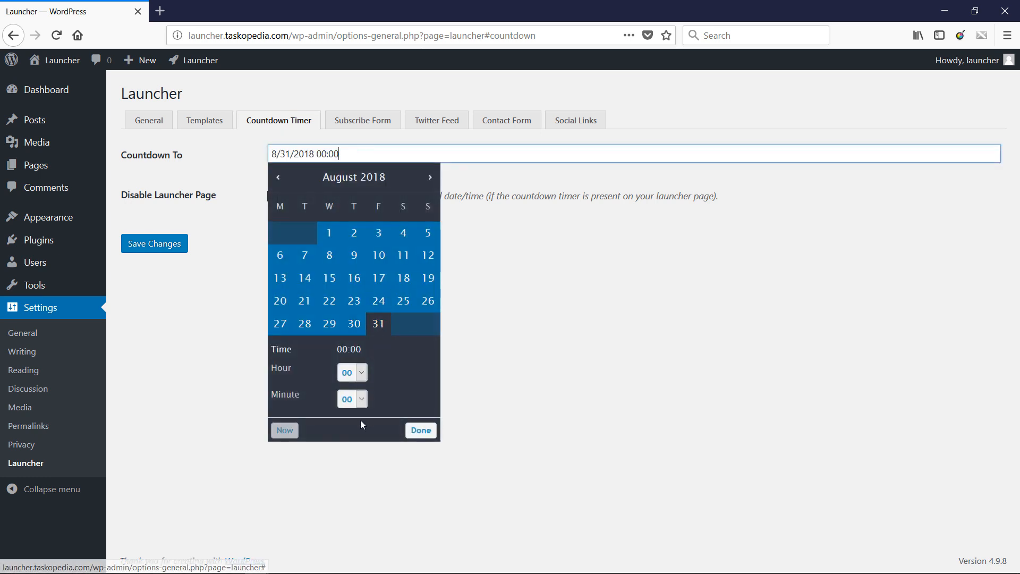
left_click(431, 435)
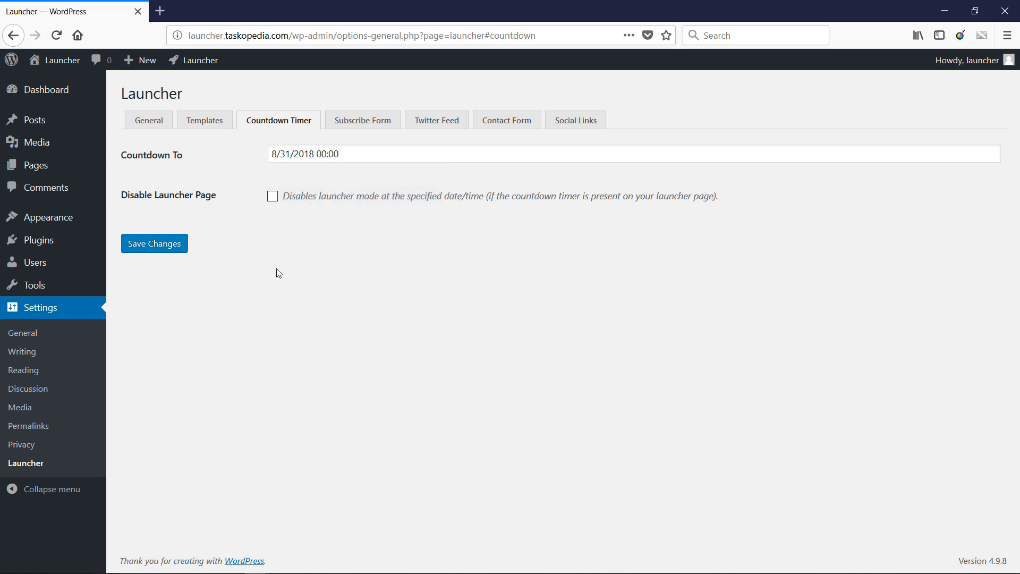
- Save the countdown timer settings and reload the launcher page in the private browsing window
left_click(165, 243)
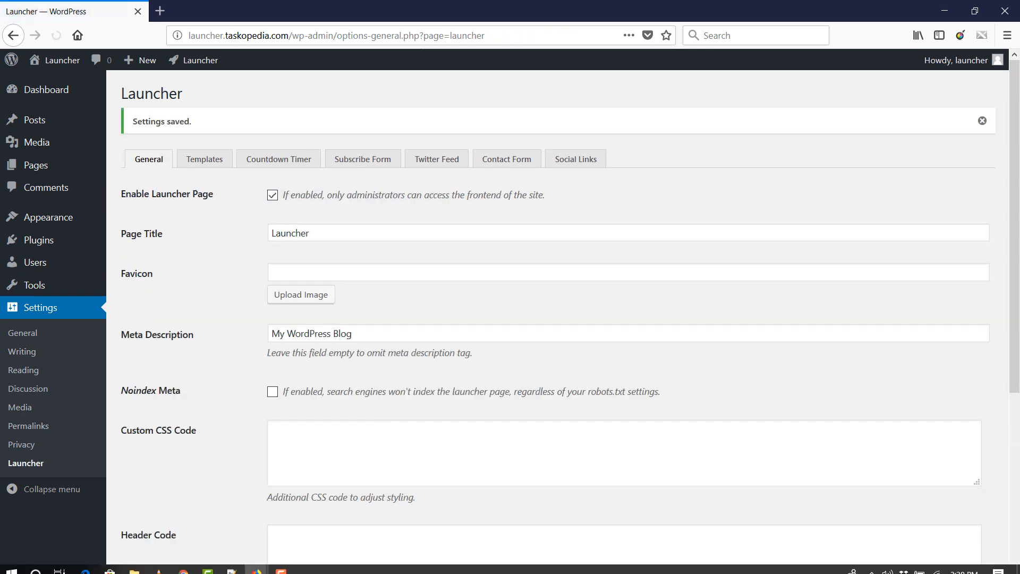
mouse_move(254, 567)
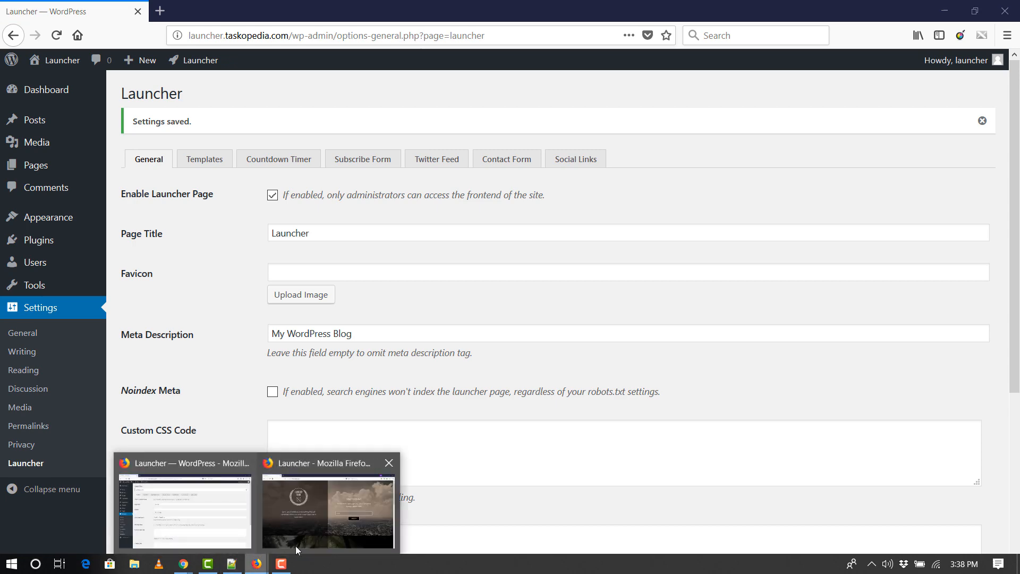
left_click(295, 546)
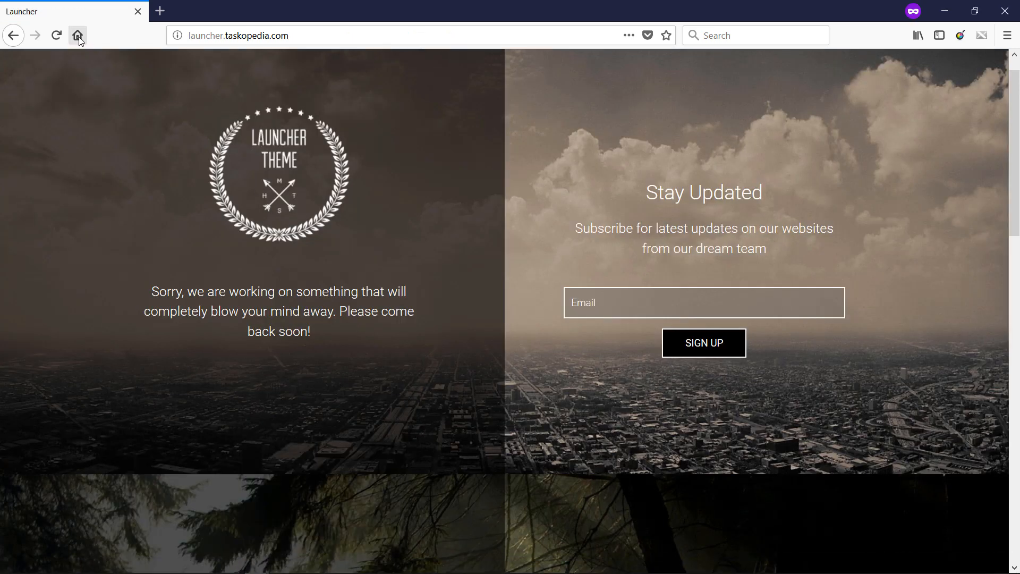
left_click(56, 36)
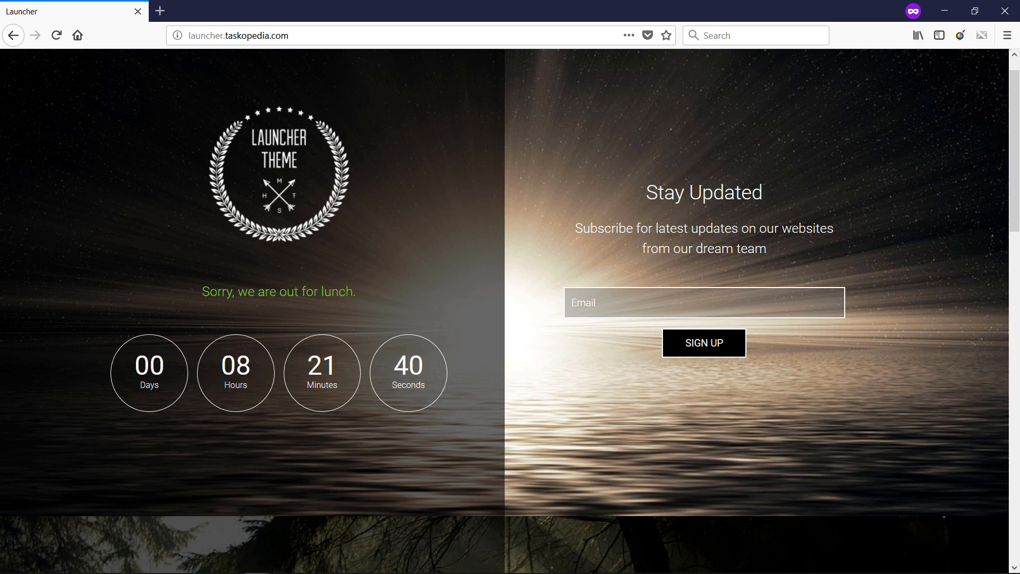
- Return to the plugin settings, set the Facebook, Twitter, Youtube and Google+ page URLs to "#", and save the changes
mouse_move(313, 564)
mouse_move(257, 563)
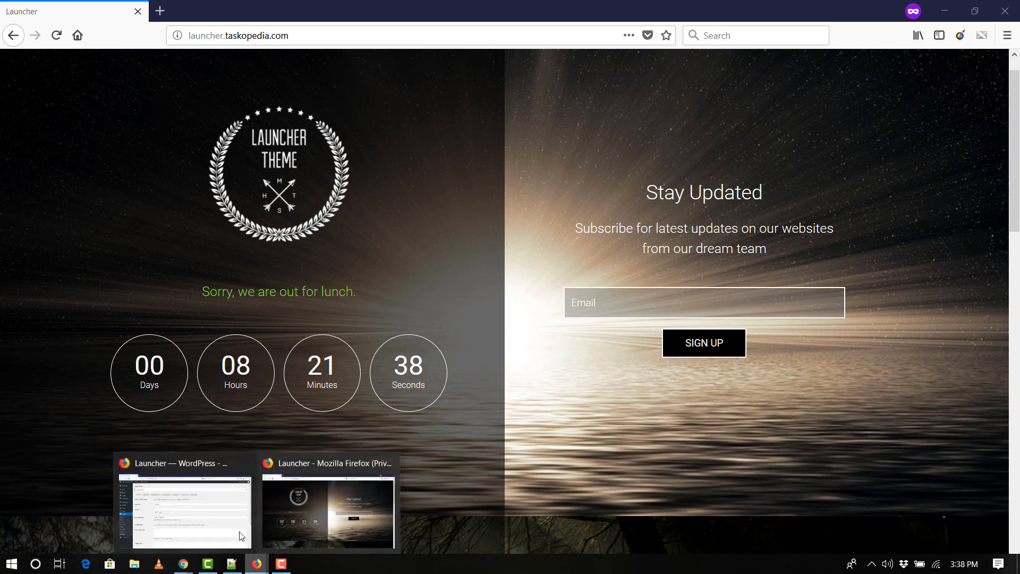
left_click(189, 513)
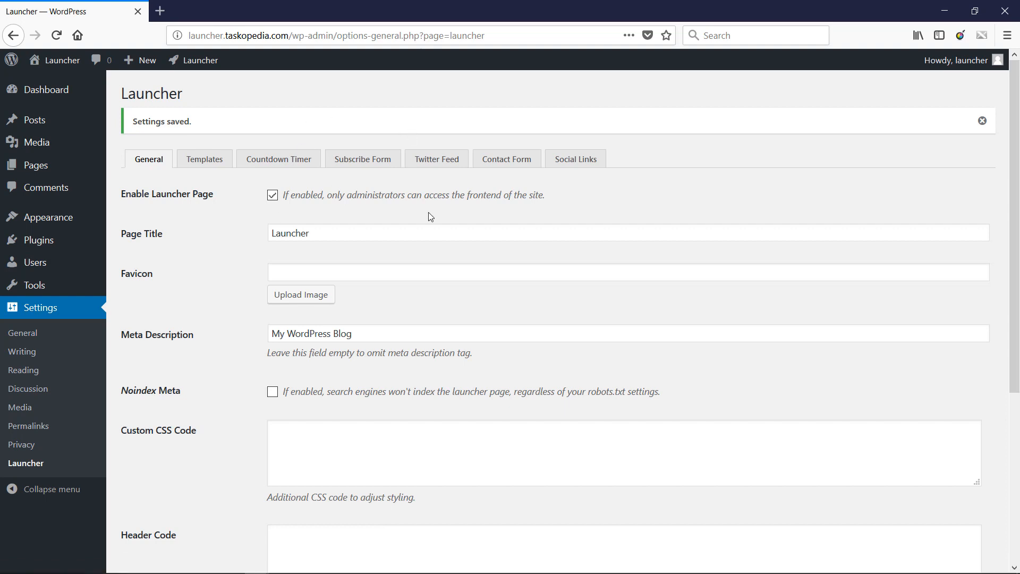
left_click(572, 158)
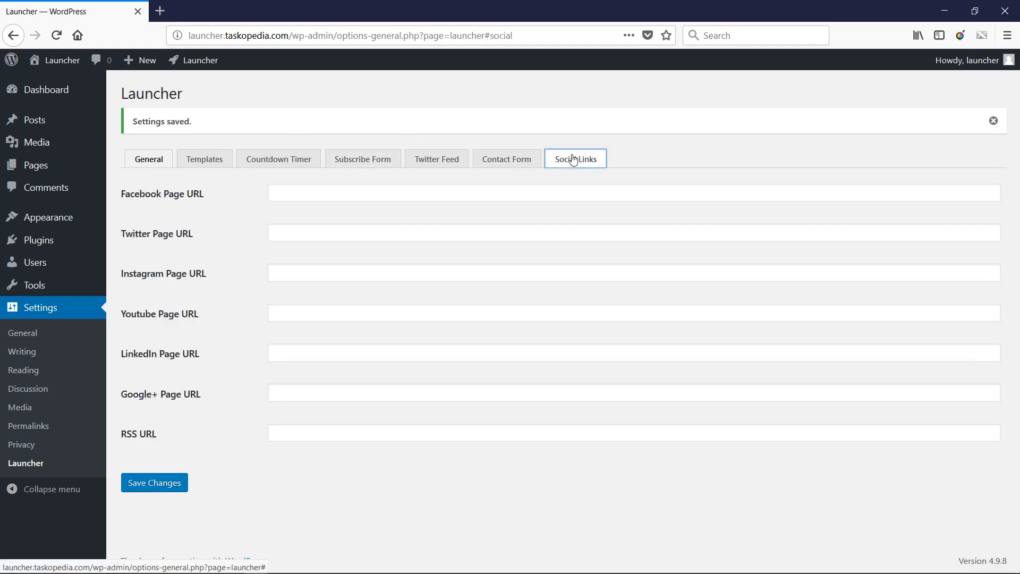
left_click(311, 192)
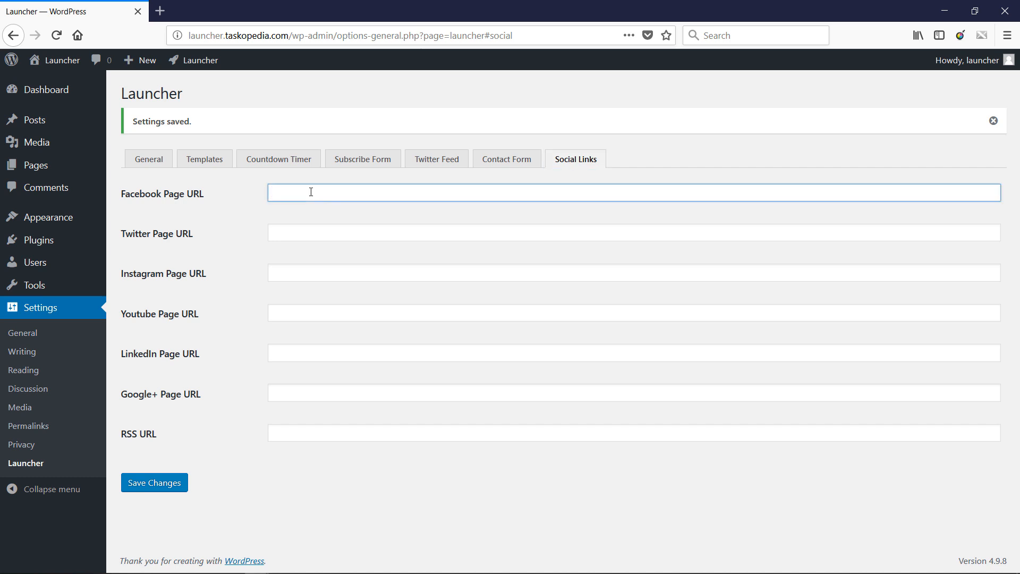
left_click(295, 229)
type("#")
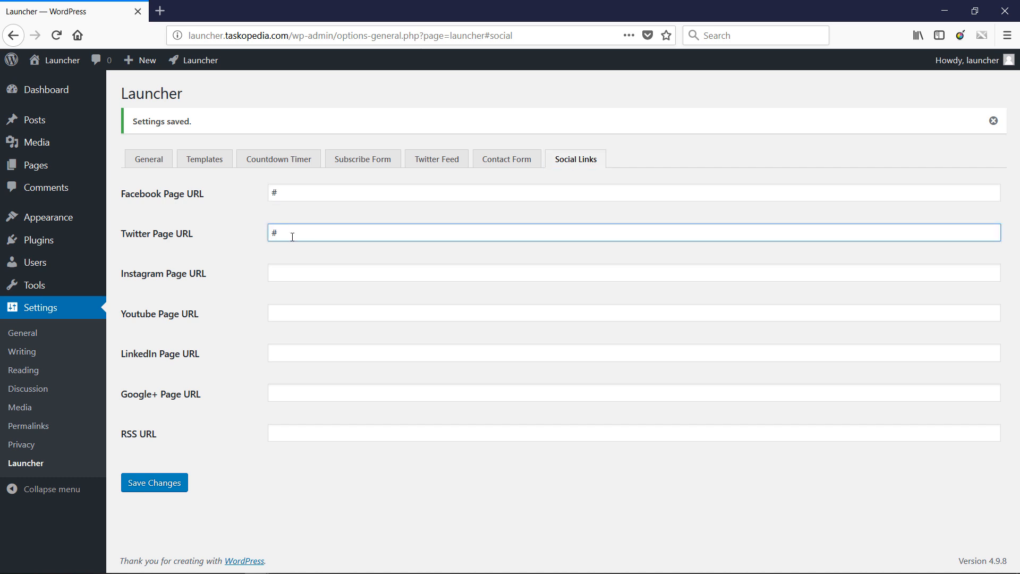
left_click(285, 311)
type("#")
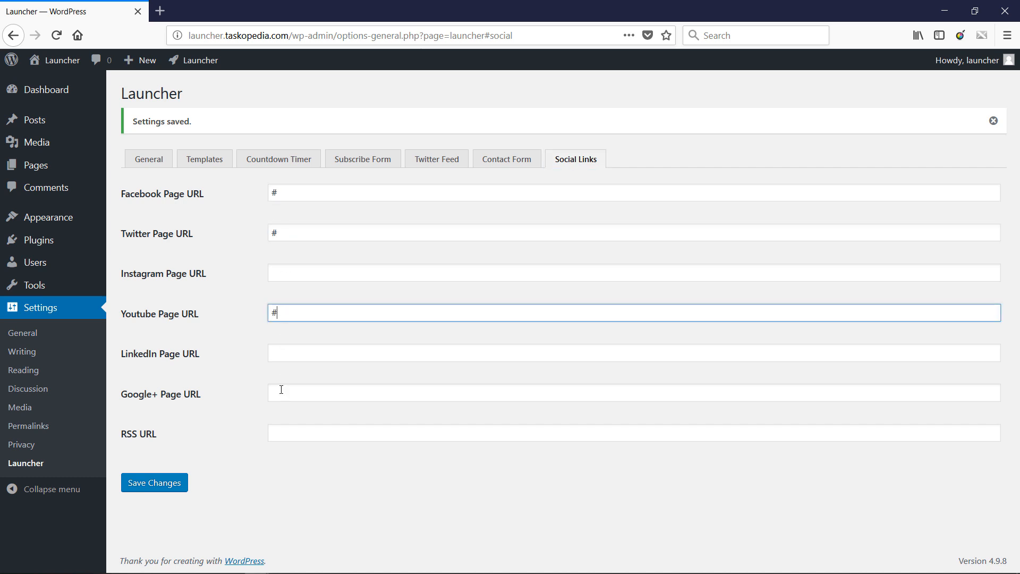
left_click(281, 389)
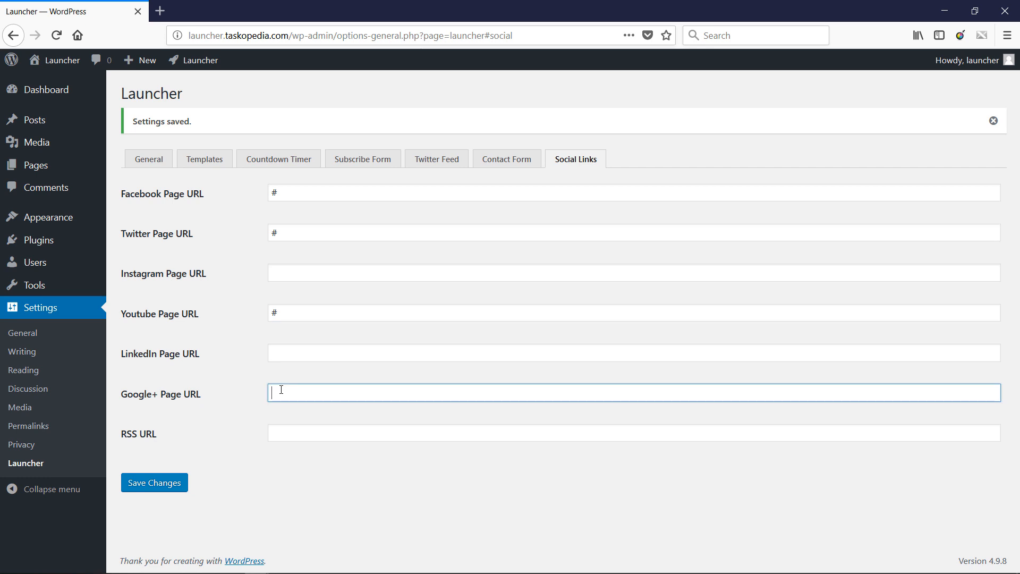
left_click(158, 482)
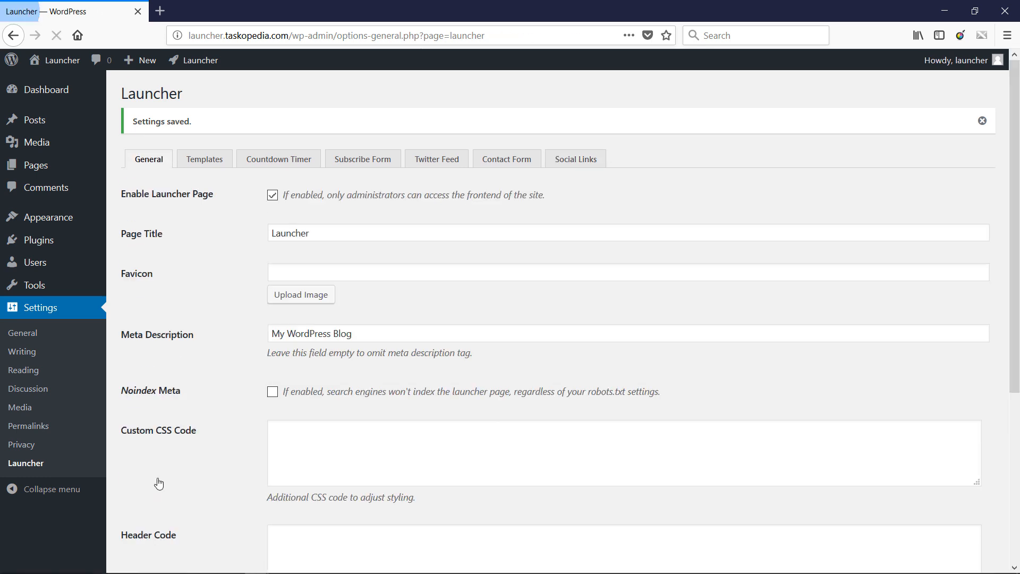
- Review the contact form settings and choose MailChimp as the subscribe form's service
left_click(502, 162)
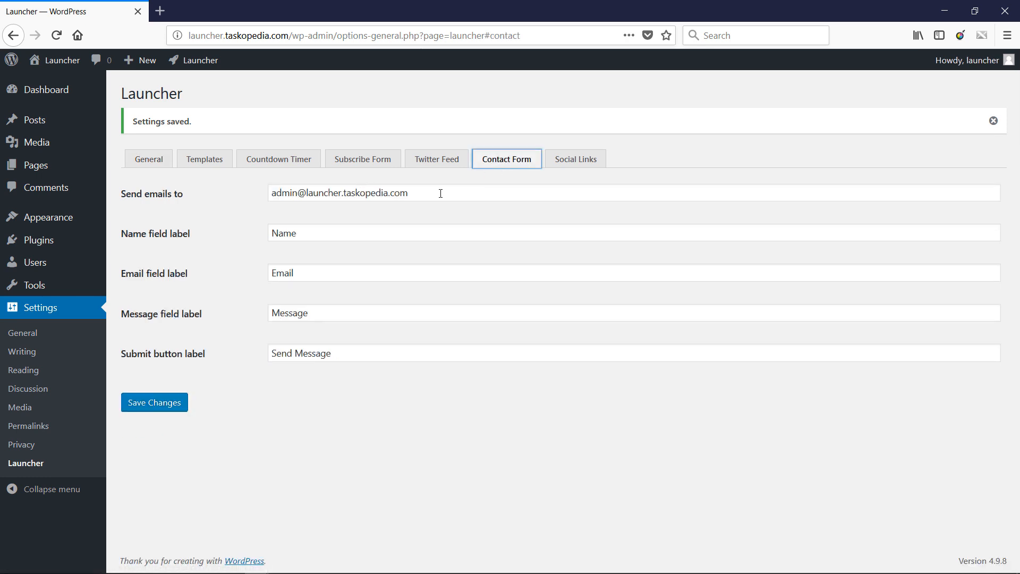
left_click_drag(440, 194, 355, 192)
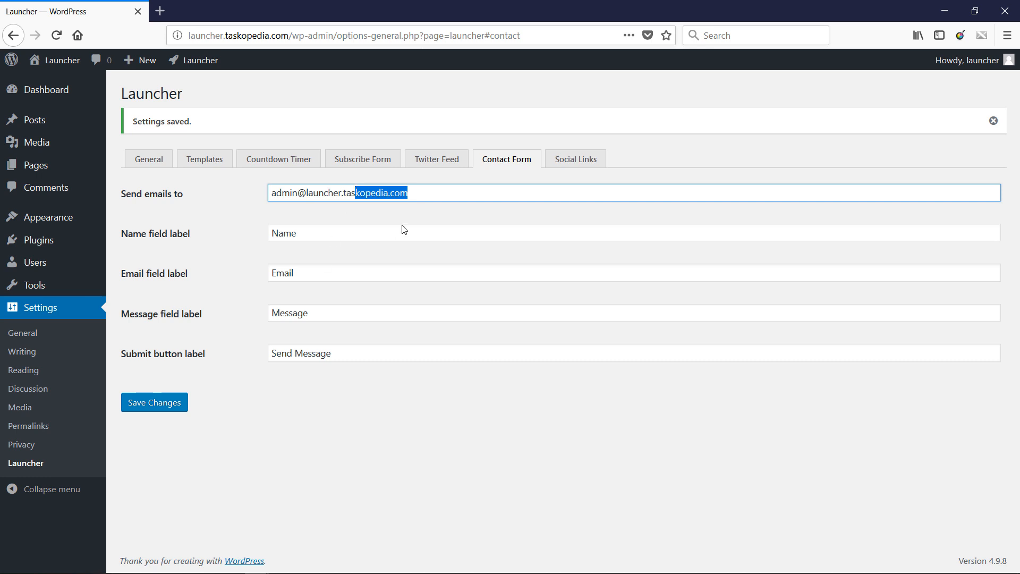
left_click(368, 160)
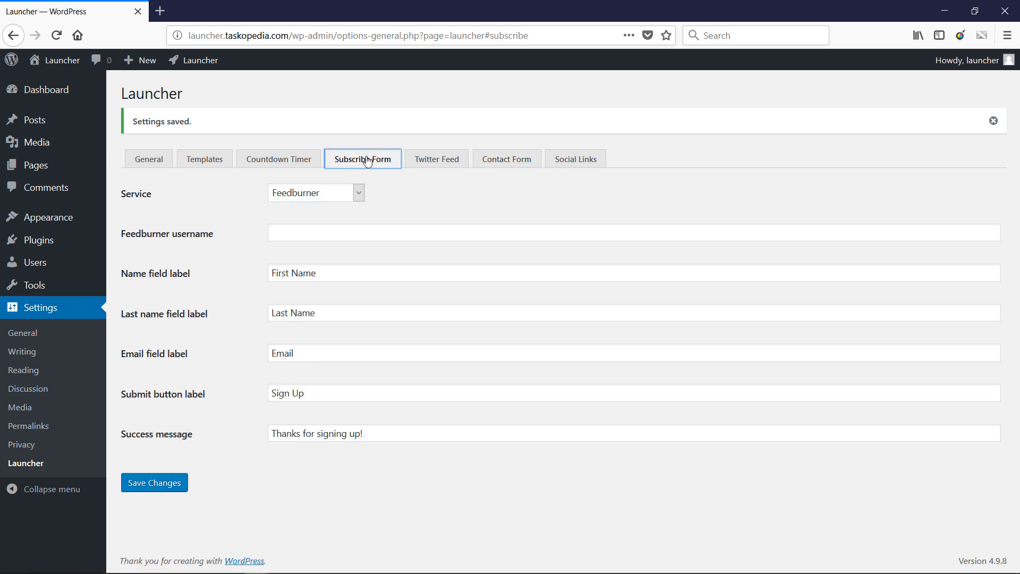
left_click(359, 195)
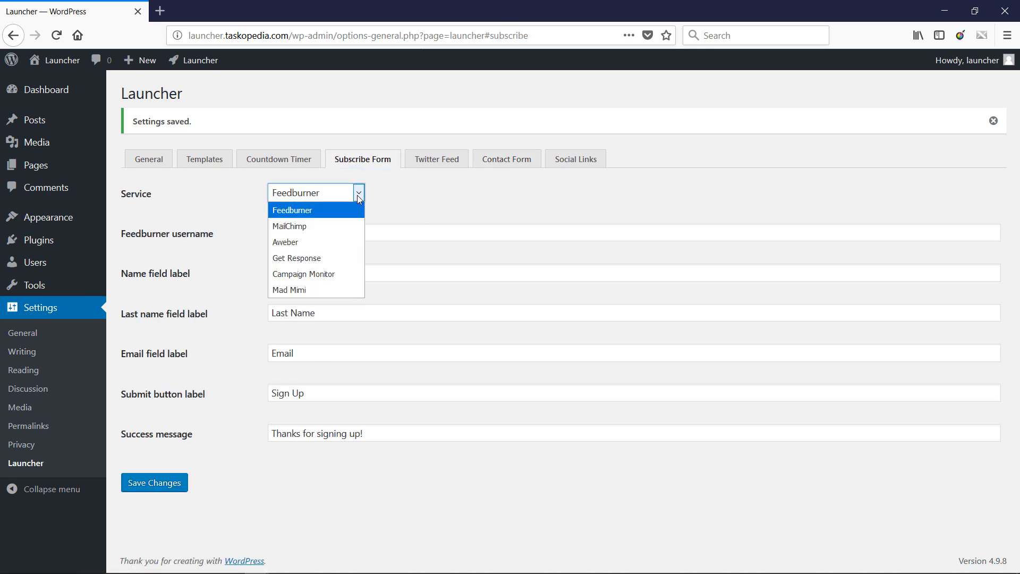
left_click(302, 227)
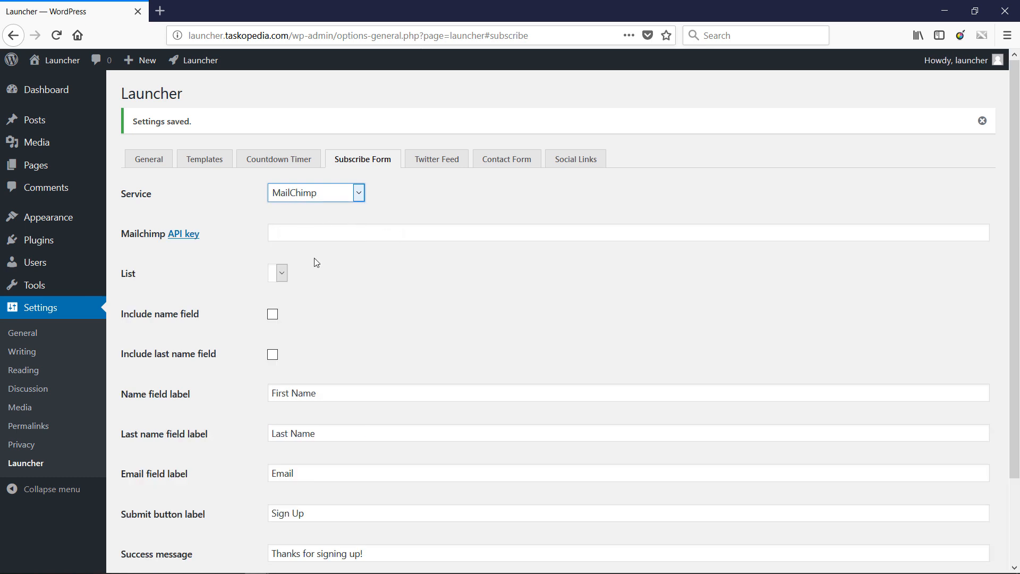
left_click(284, 273)
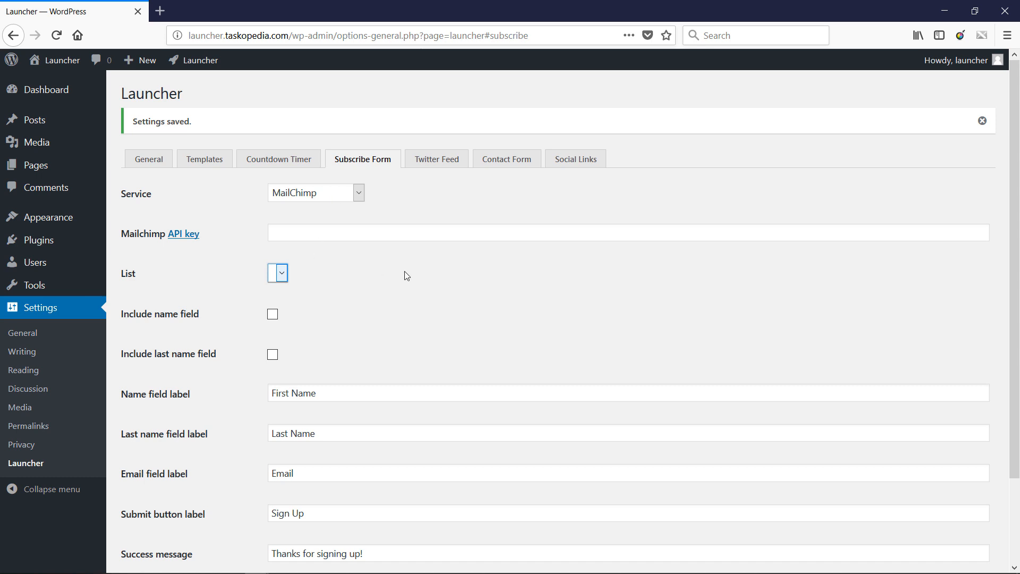
left_click(356, 196)
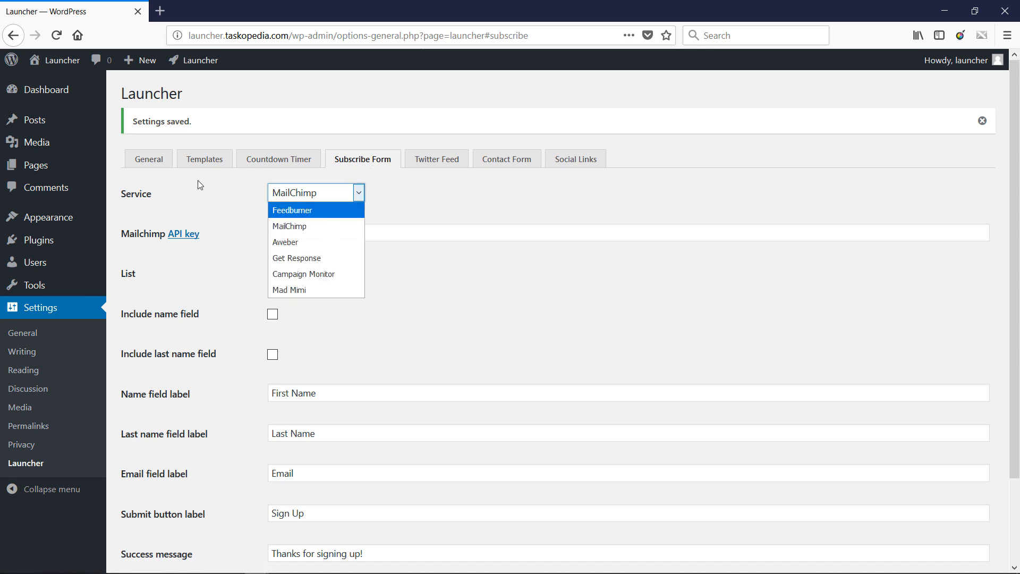
- Choose the Retro template for the launcher page and save the changes
left_click(209, 163)
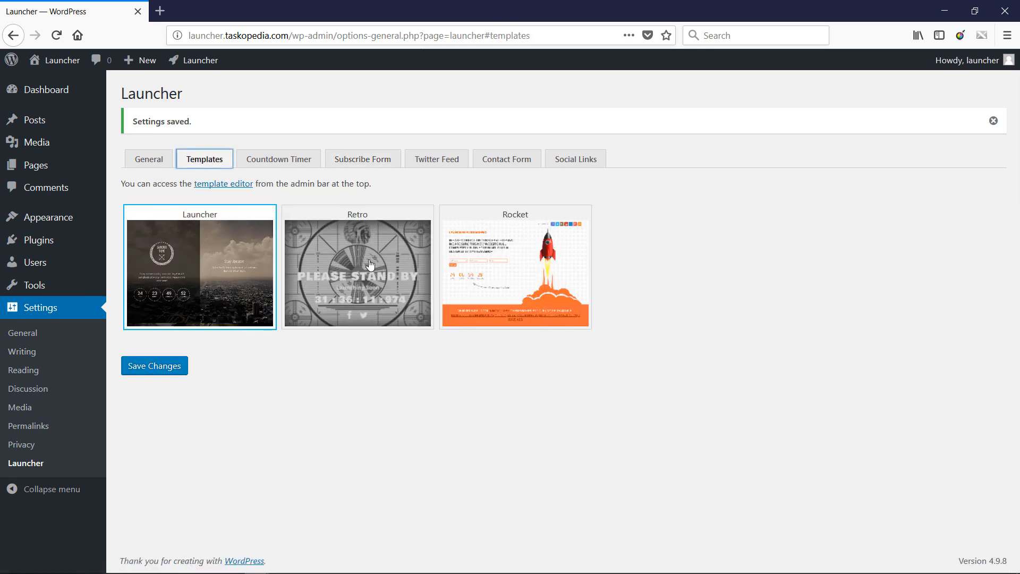
left_click(383, 246)
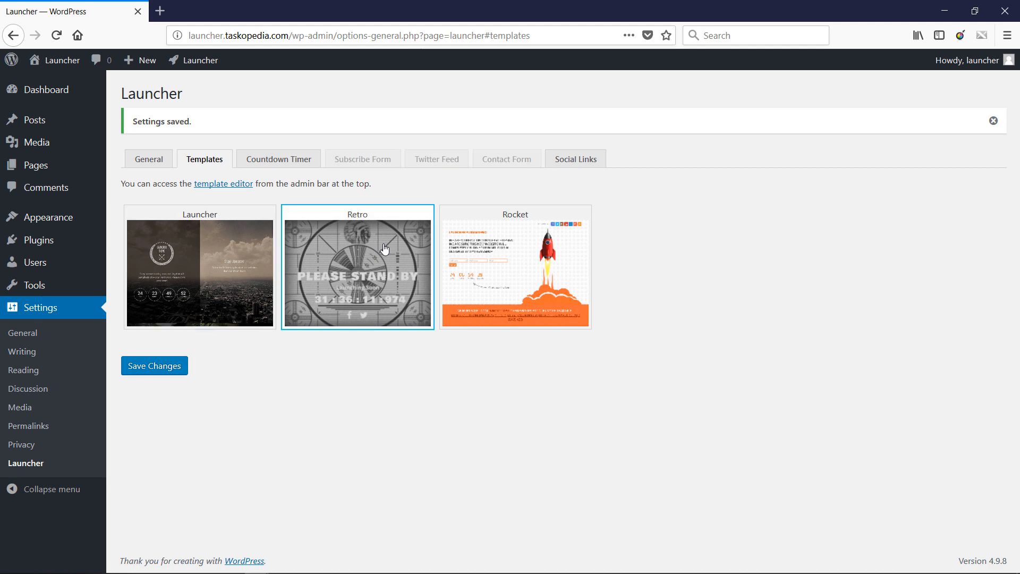
left_click(169, 363)
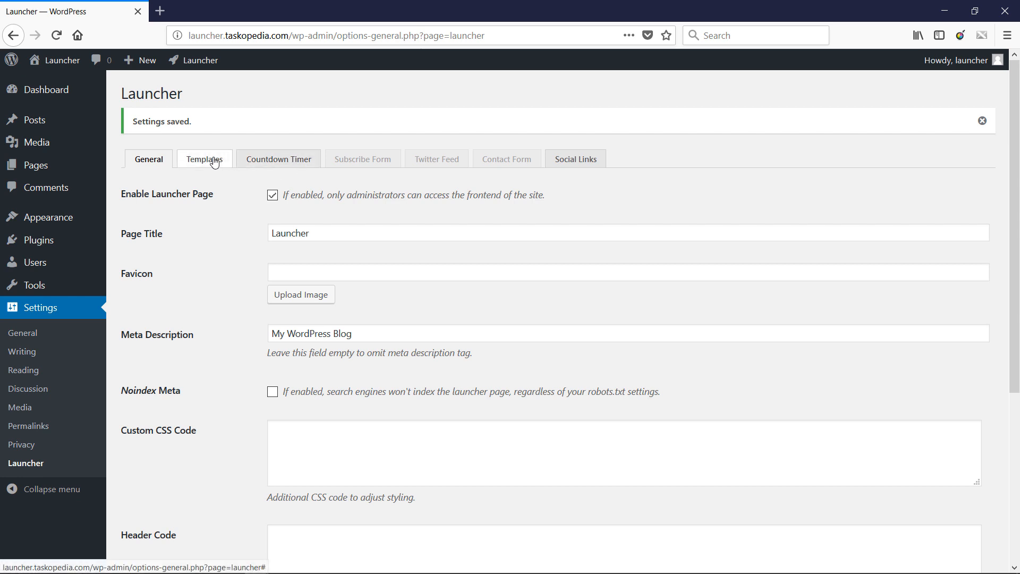
- Open the template editor and replace the Retro template's background with the media library image hacker-1952027_1920 at full size (1920 × 1120)
left_click(210, 159)
left_click(224, 184)
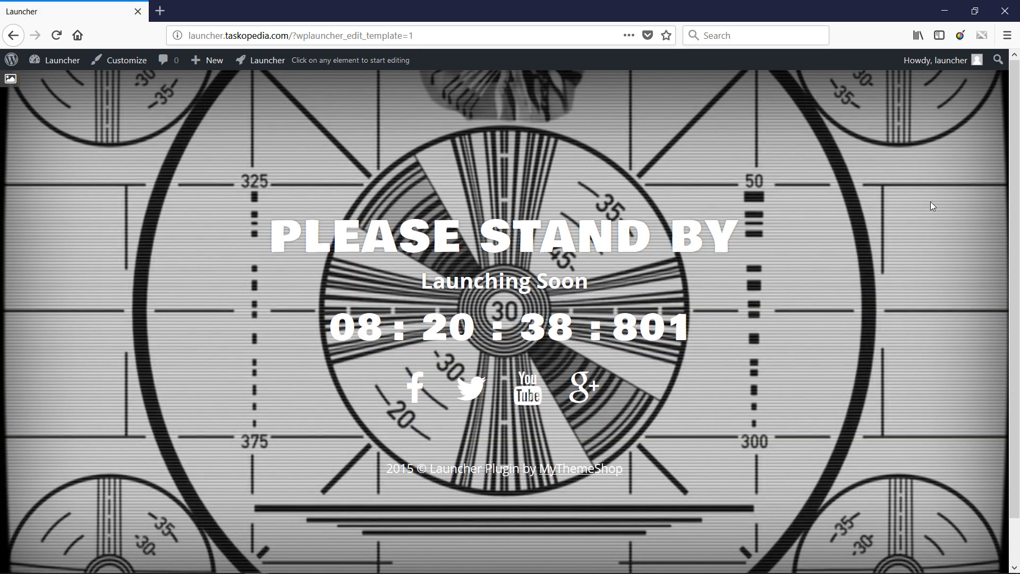
scroll(1017, 161, "down", 1)
scroll(1017, 160, "down", 1)
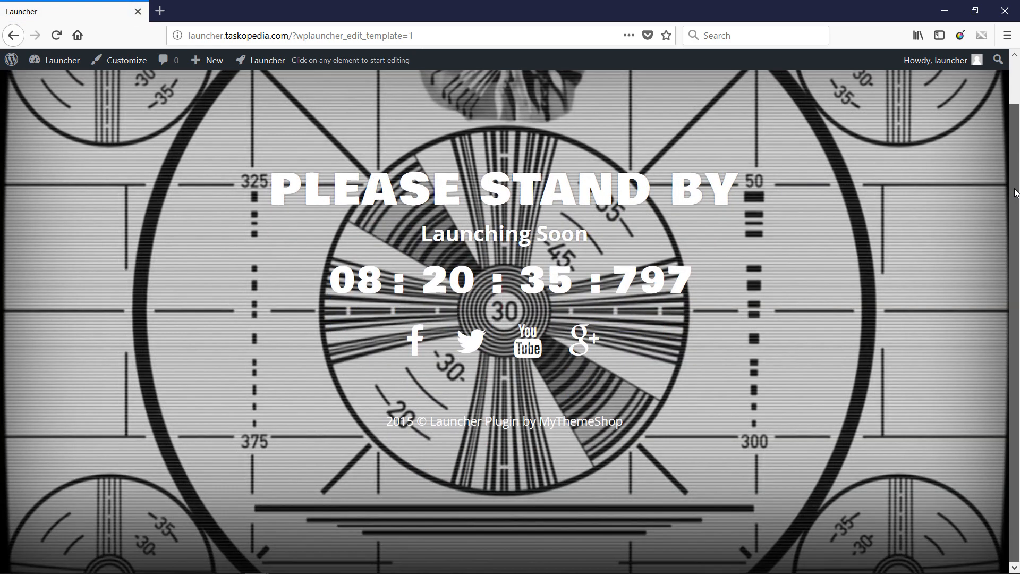
scroll(1017, 161, "up", 2)
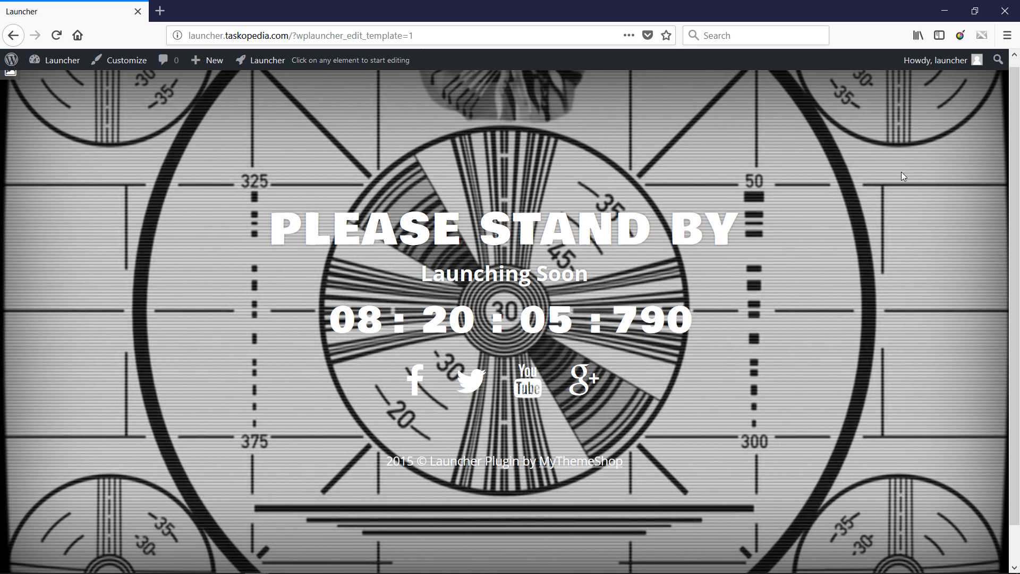
scroll(1015, 97, "up", 1)
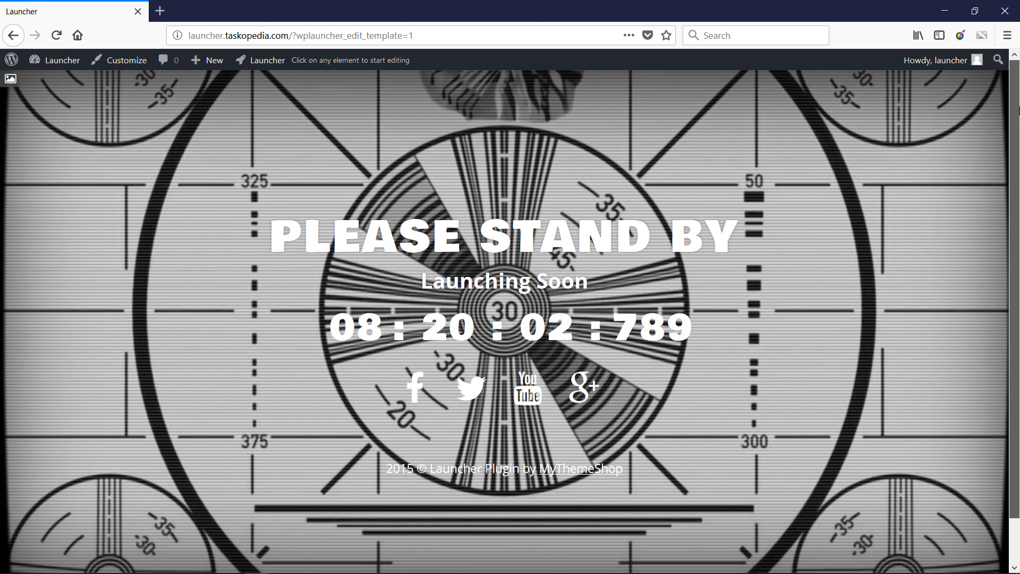
left_click(11, 79)
left_click(11, 80)
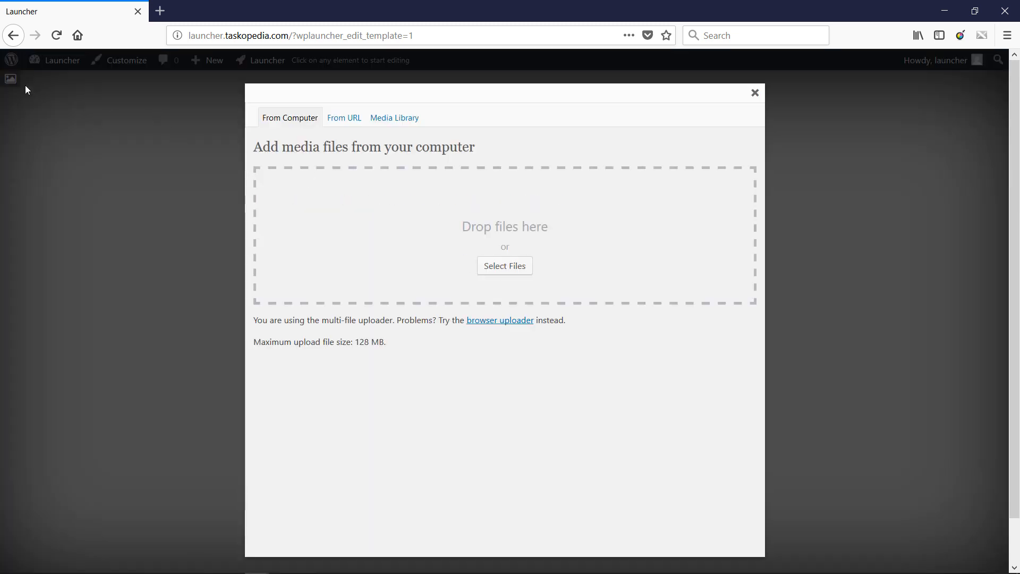
left_click(401, 119)
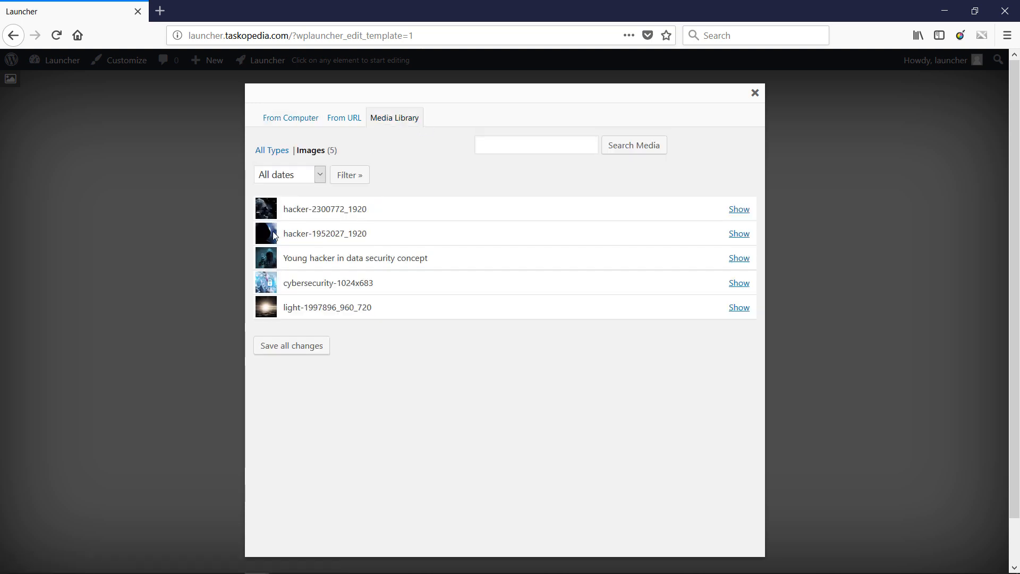
left_click(737, 234)
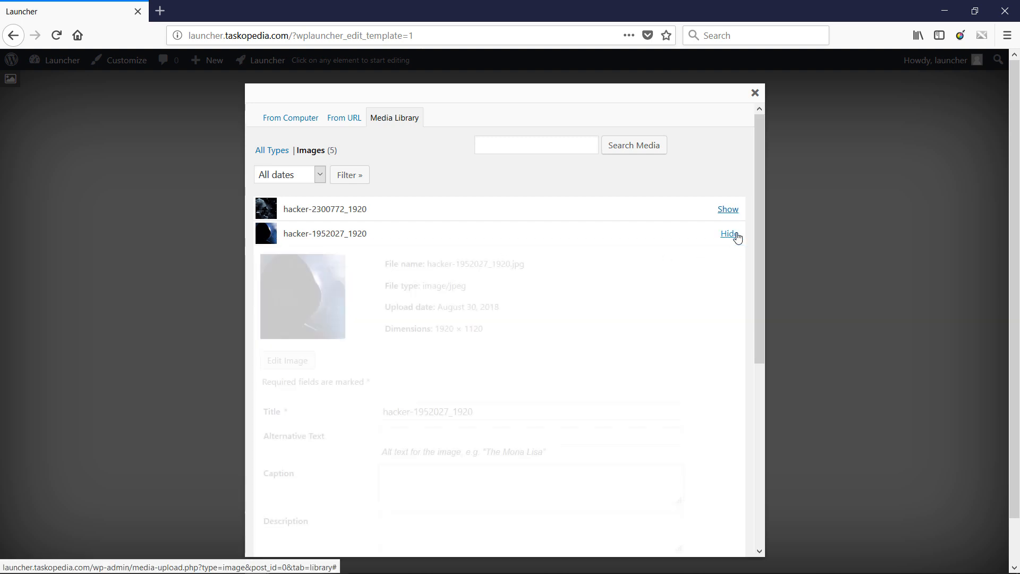
left_click_drag(761, 234, 760, 345)
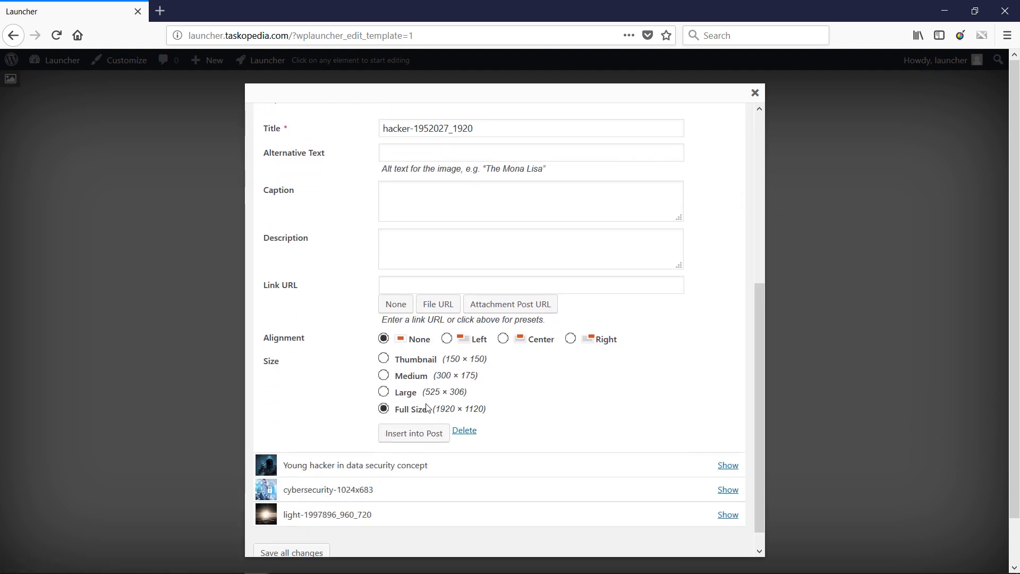
left_click(415, 433)
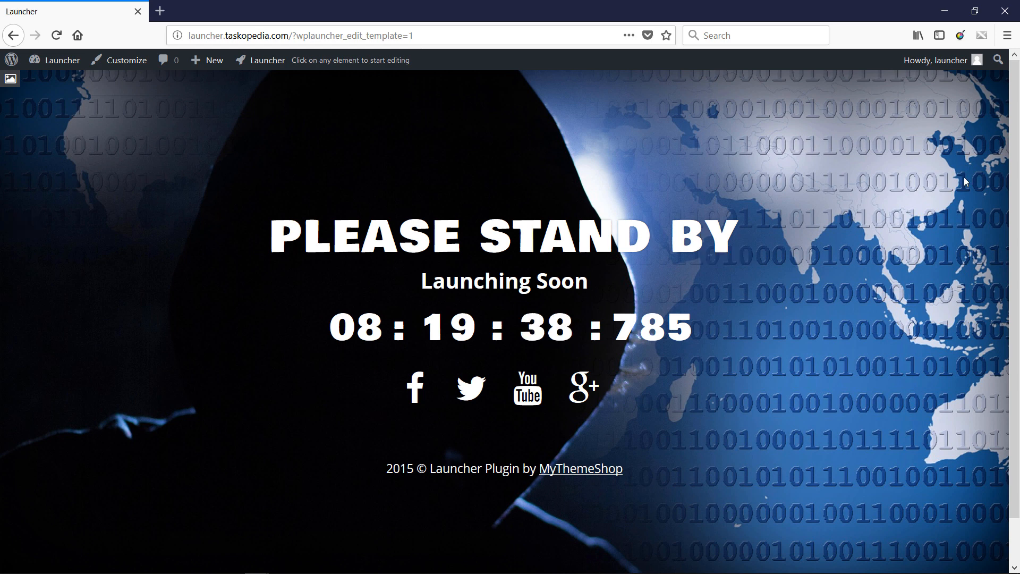
- Replace the "PLEASE STAND BY" heading with "WE ARE HACKING UP SOMETHING COOL" and apply the edit
left_click(522, 238)
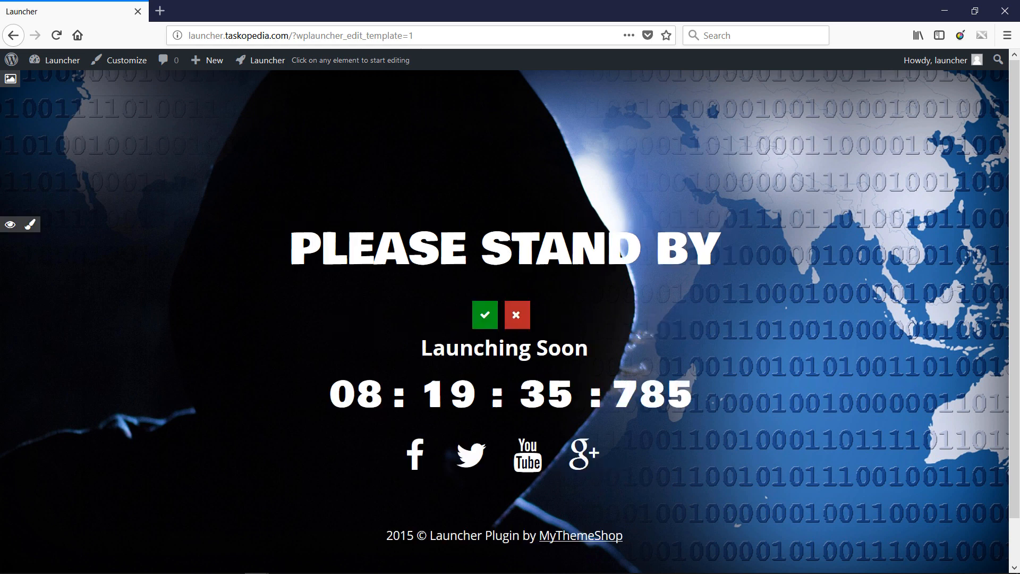
triple_click(510, 237)
key("Caps_Lock")
type("W")
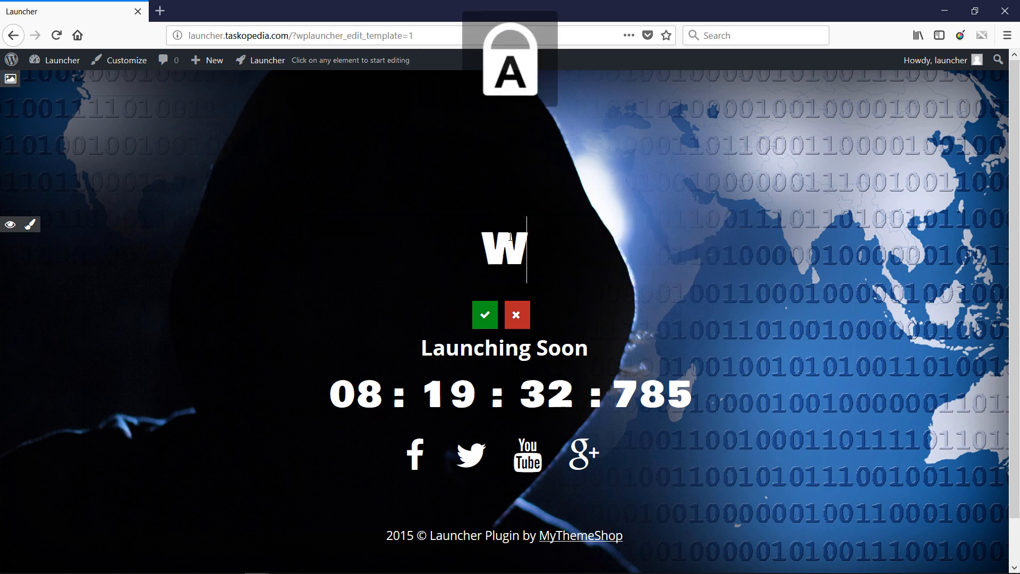
type("E ARE HACKIGN UP")
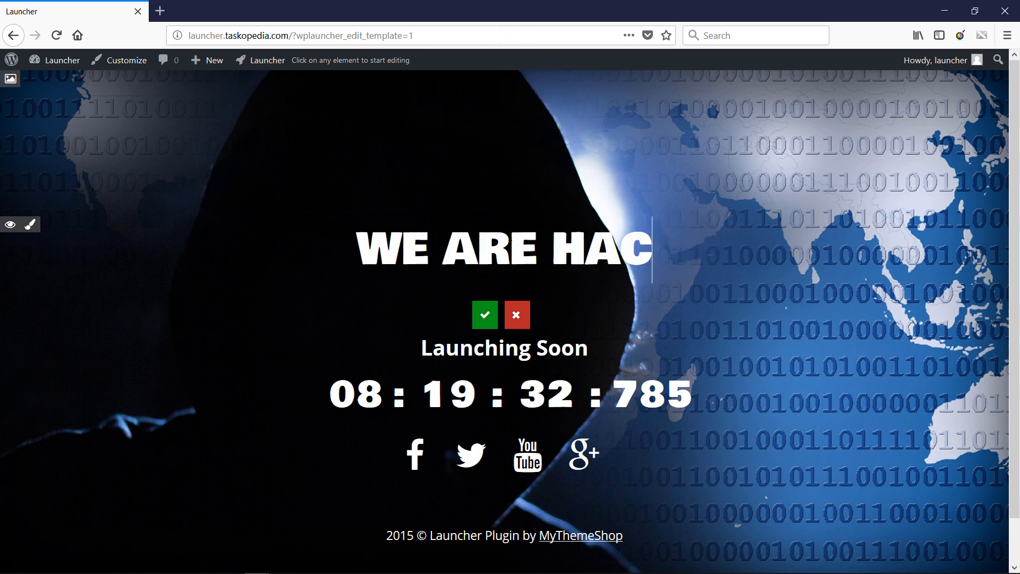
key("BackSpace")
key("BackSpace")
key("BackSpace")
key("BackSpace")
key("BackSpace")
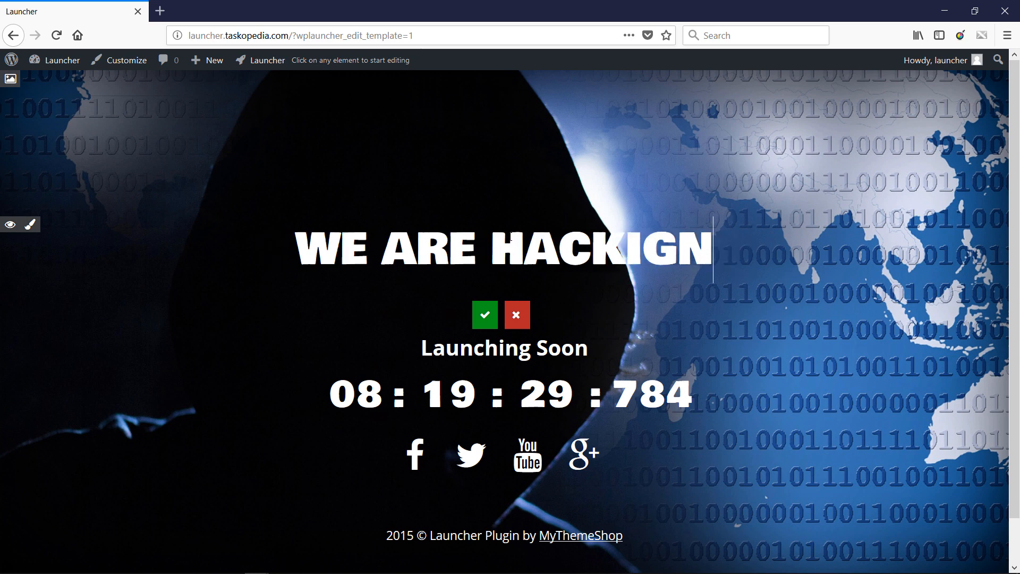
type("NG UP SP")
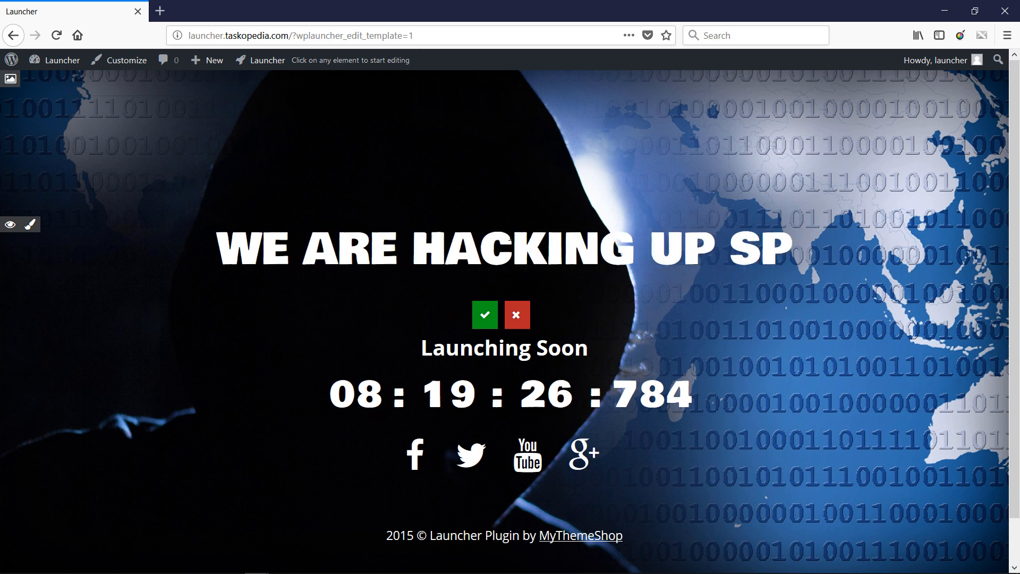
key("BackSpace")
type("OM")
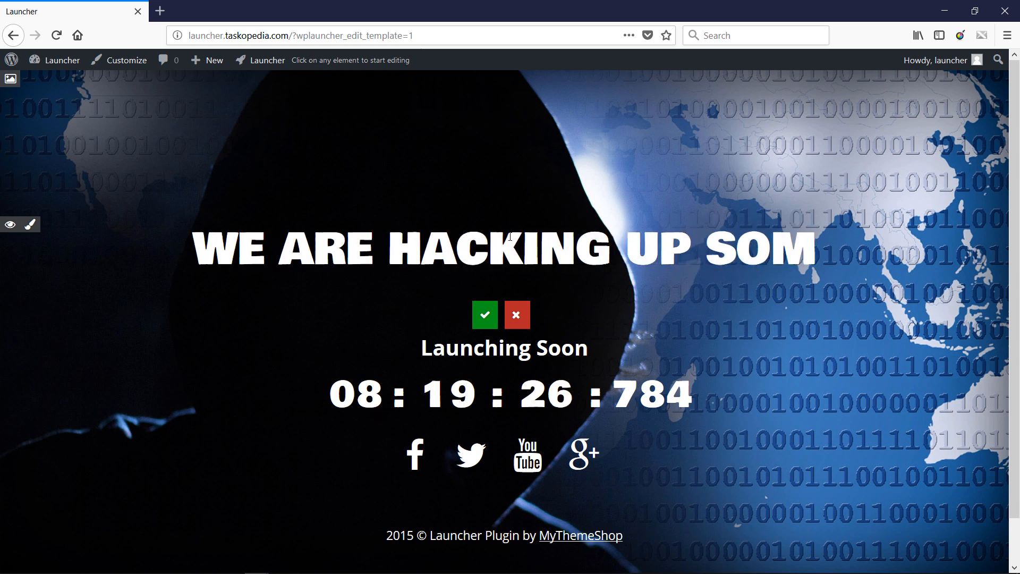
type("ETHING COOL")
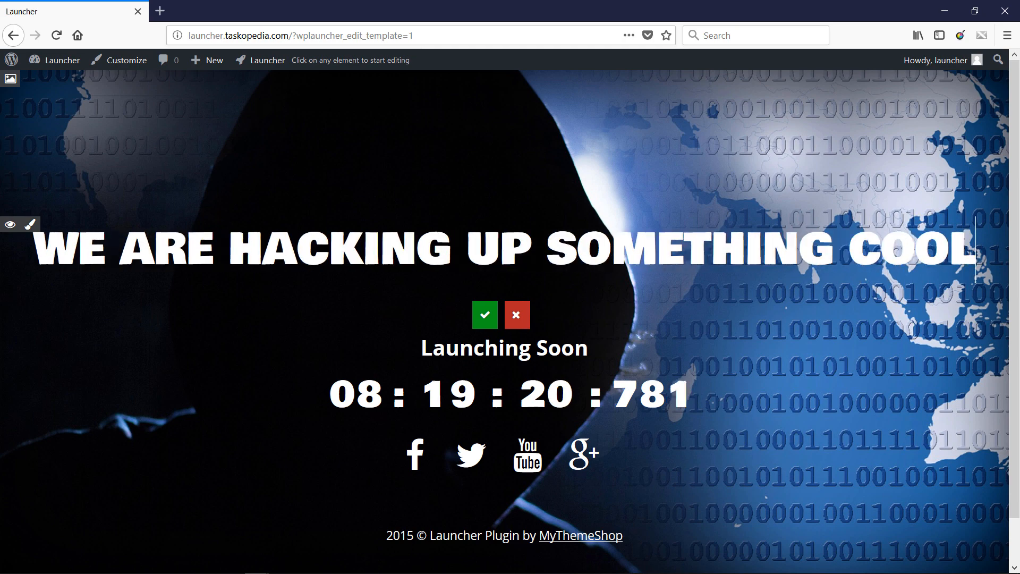
key("Return")
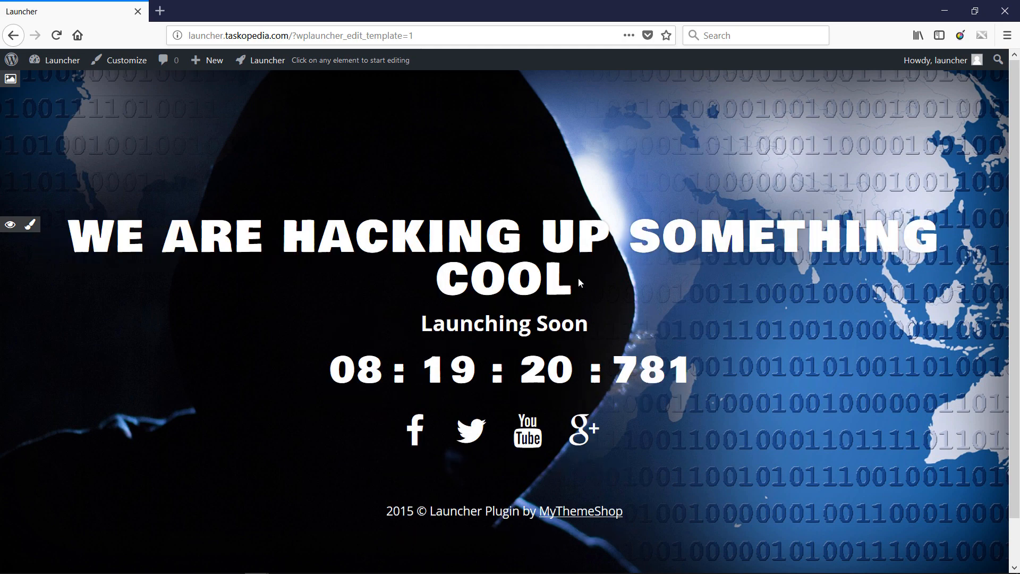
- Append "FOR YOU" to the end of the main heading and apply the edit
left_click(559, 276)
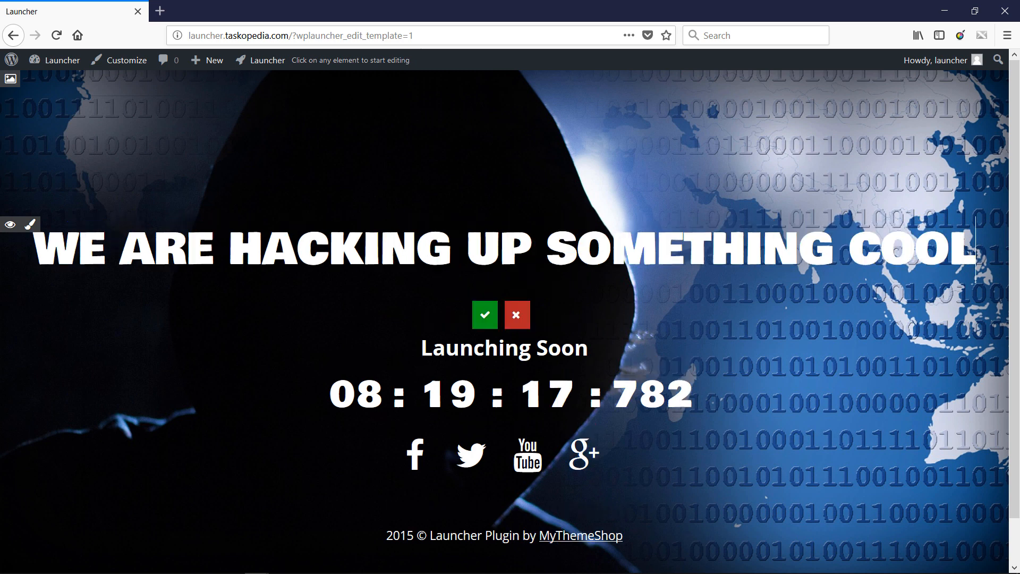
type("FOR YU")
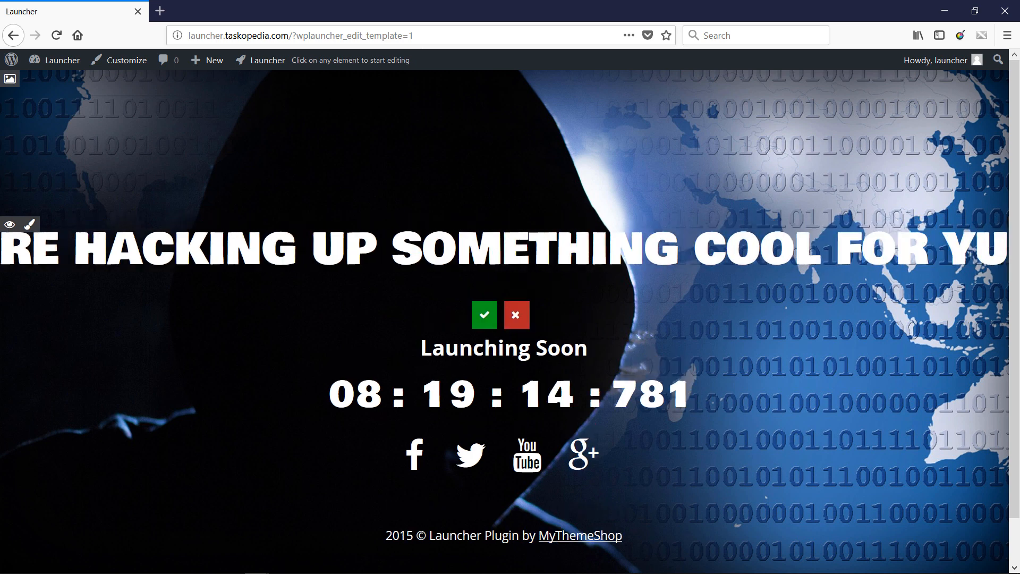
key("BackSpace")
type("OU")
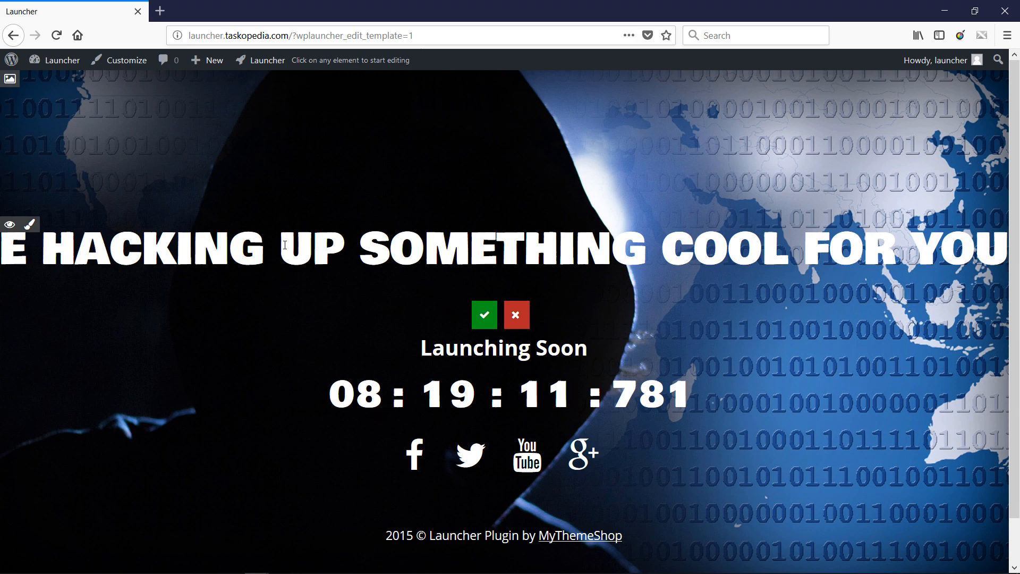
key("Return")
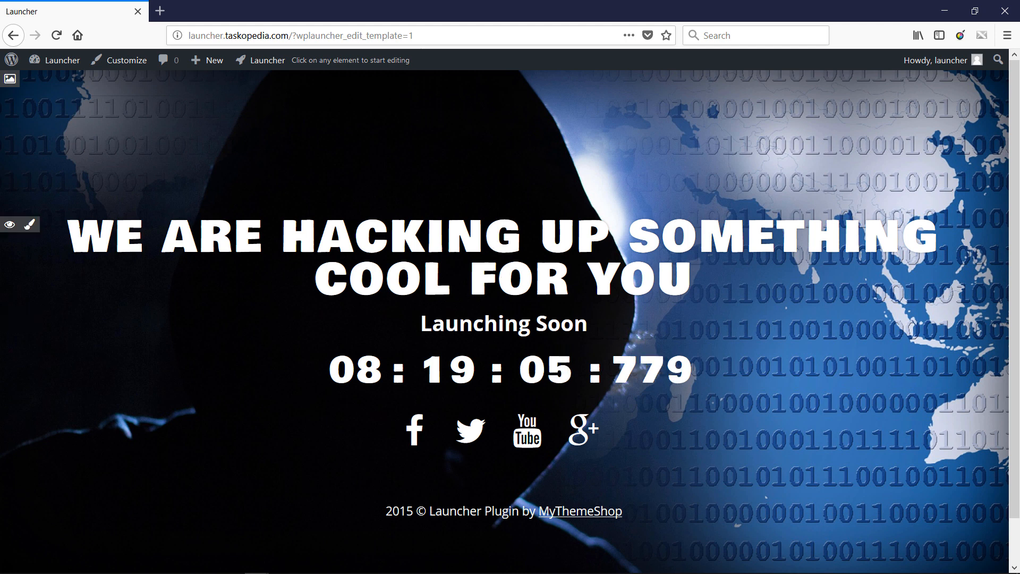
- Change the main heading's text color to the preset red and apply it
left_click(29, 224)
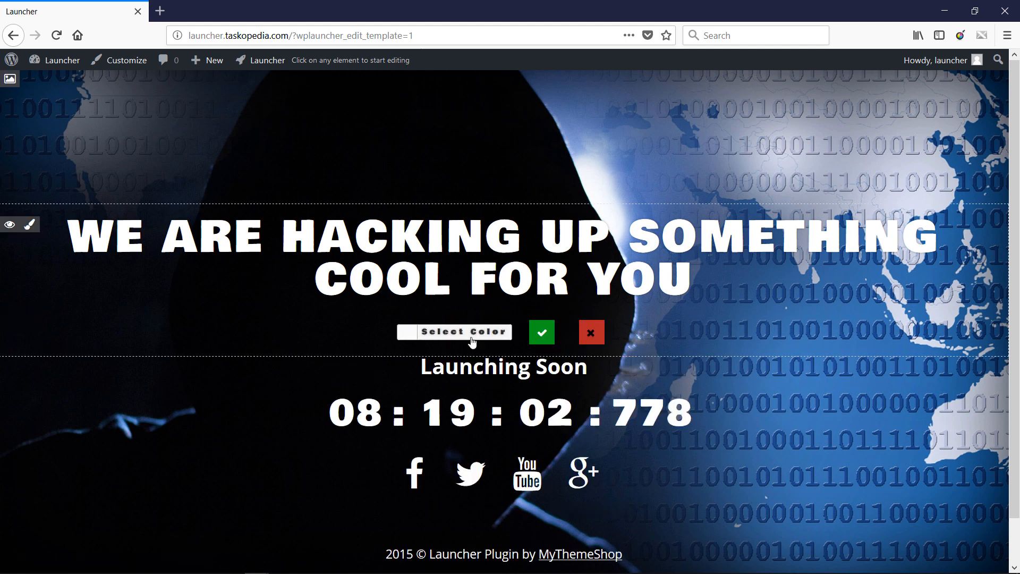
left_click(456, 334)
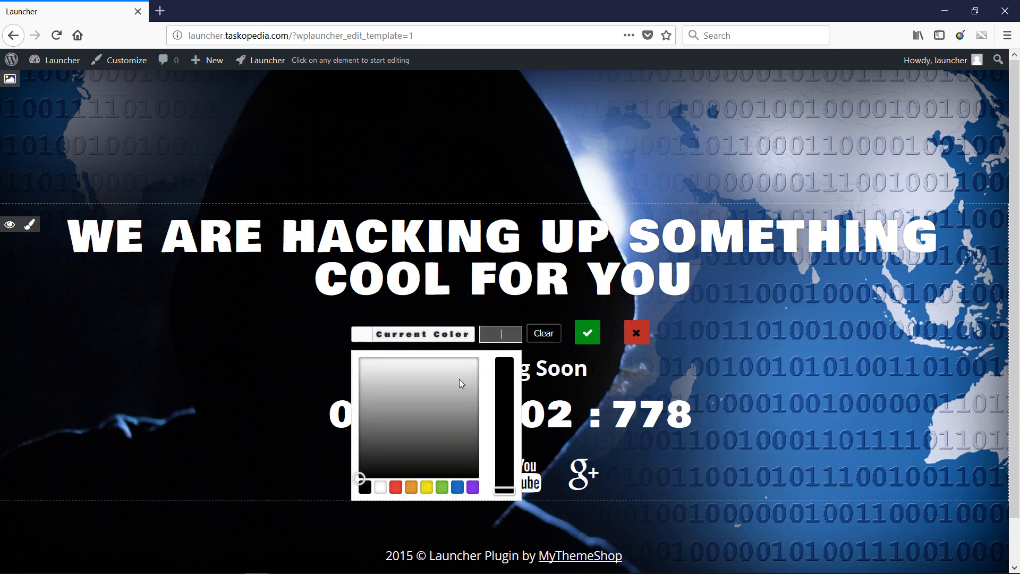
left_click(398, 487)
left_click(587, 332)
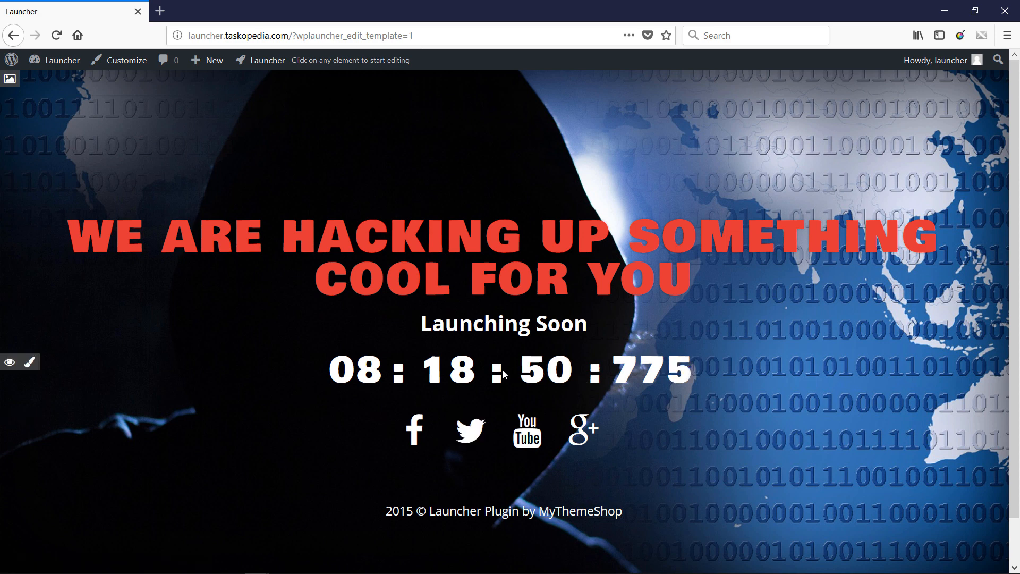
- Change the countdown timer's color to the preset red #dd3333 and apply it
left_click(32, 363)
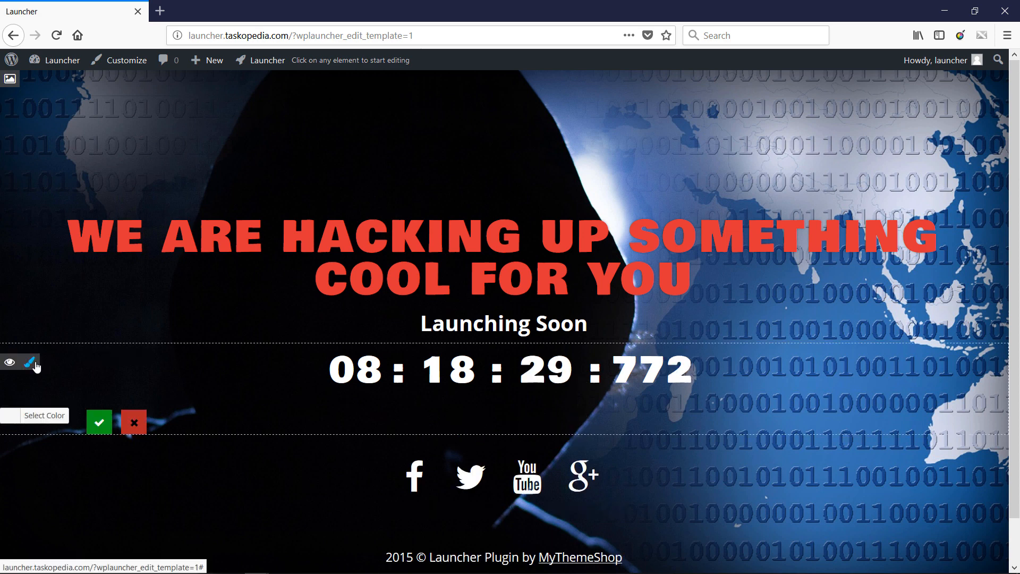
left_click(32, 415)
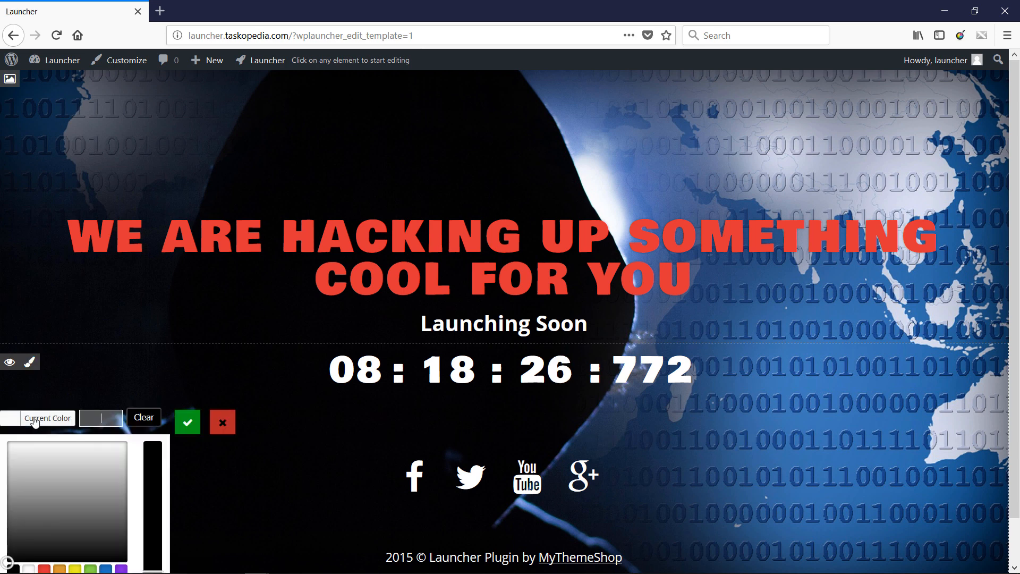
left_click(44, 569)
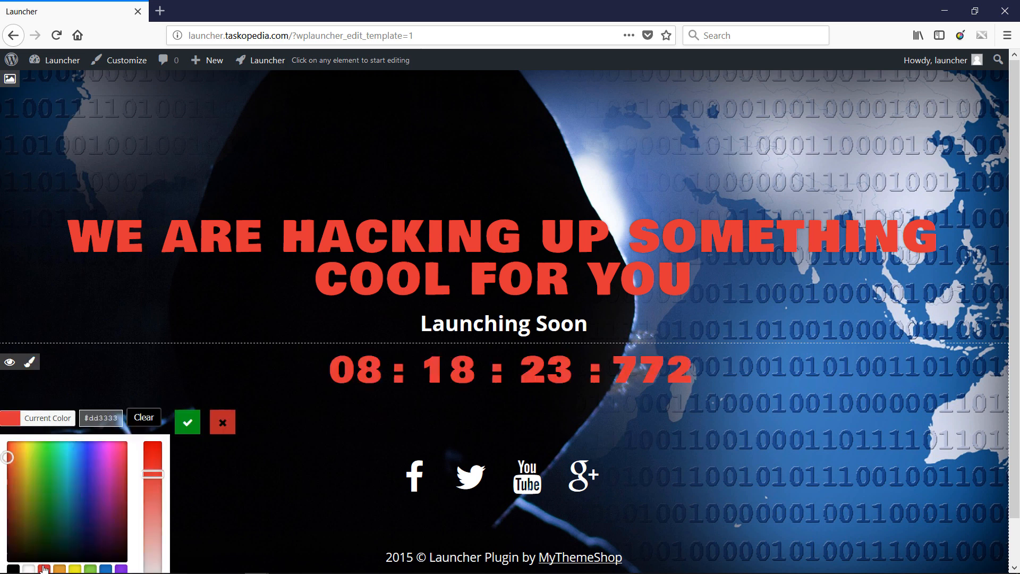
left_click(186, 423)
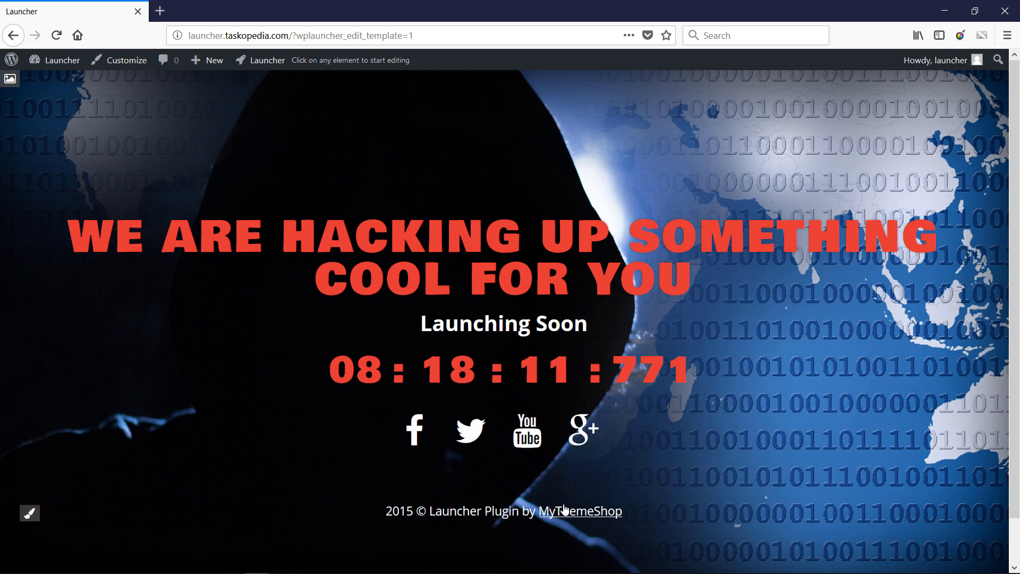
- Replace the footer copyright text and its MyThemeShop link with "2018 © lAUNCHER WEBSITE" and apply the edit
left_click(489, 511)
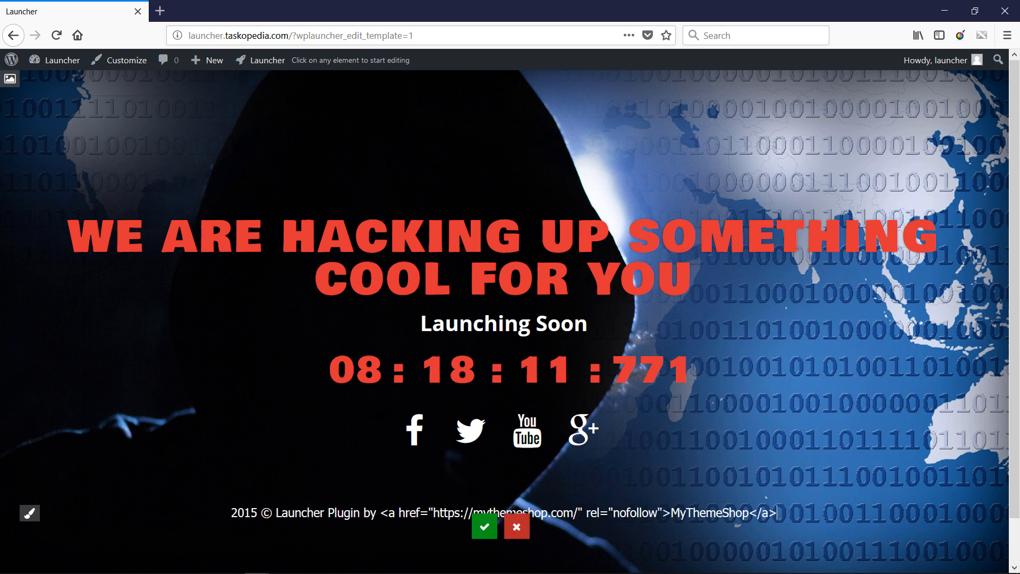
key("BackSpace")
key("BackSpace")
key("BackSpace")
key("BackSpace")
key("BackSpace")
key("BackSpace")
key("BackSpace")
key("BackSpace")
key("BackSpace")
key("BackSpace")
key("BackSpace")
key("BackSpace")
key("BackSpace")
key("BackSpace")
key("BackSpace")
key("BackSpace")
key("BackSpace")
key("BackSpace")
key("BackSpace")
key("BackSpace")
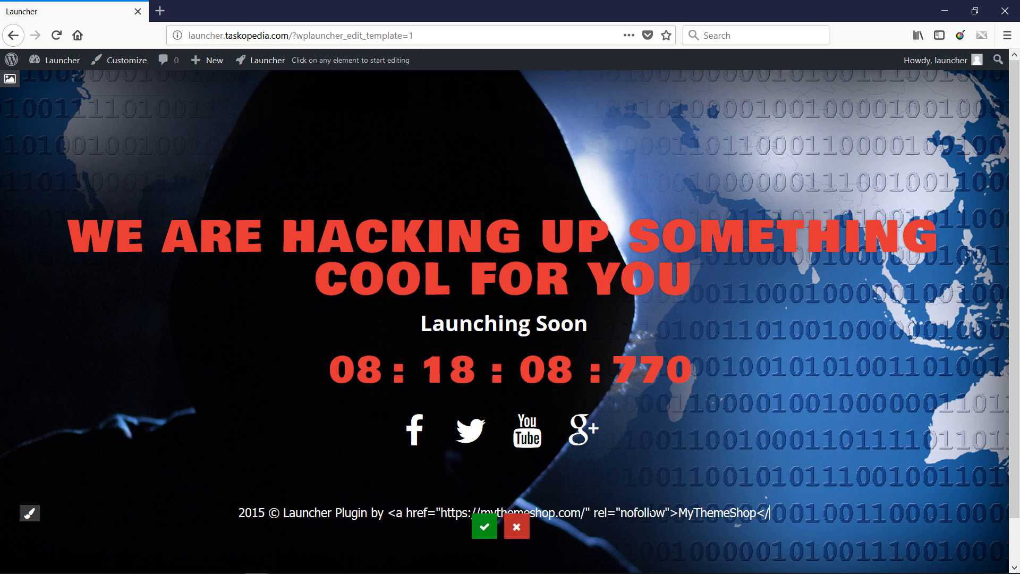
key("BackSpace")
key("BackSpace")
key("BackSpace")
key("BackSpace")
key("BackSpace")
key("BackSpace")
key("BackSpace")
key("BackSpace")
key("BackSpace")
key("BackSpace")
key("BackSpace")
key("BackSpace")
key("BackSpace")
key("BackSpace")
key("BackSpace")
key("BackSpace")
key("BackSpace")
key("BackSpace")
key("BackSpace")
key("BackSpace")
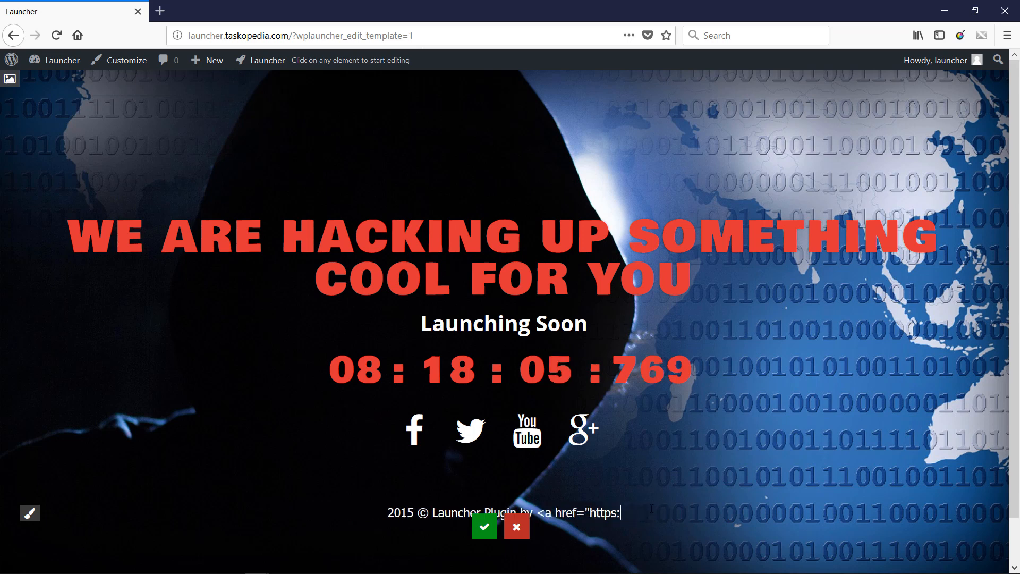
key("BackSpace")
key("BackSpace")
key("BackSpace")
key("BackSpace")
key("BackSpace")
key("BackSpace")
key("BackSpace")
key("BackSpace")
key("BackSpace")
key("BackSpace")
key("BackSpace")
key("BackSpace")
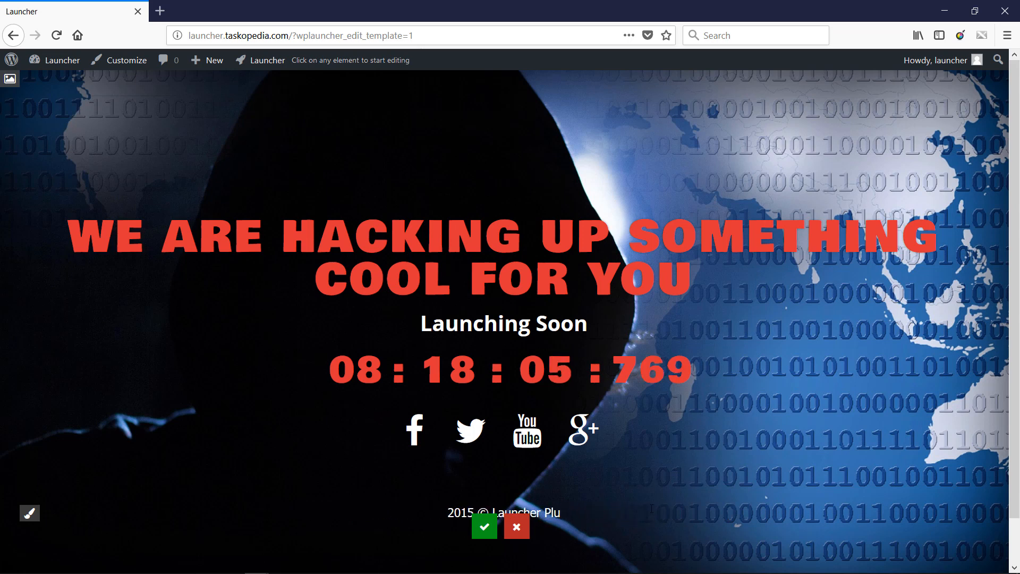
key("BackSpace")
key("BackSpace")
key("BackSpace")
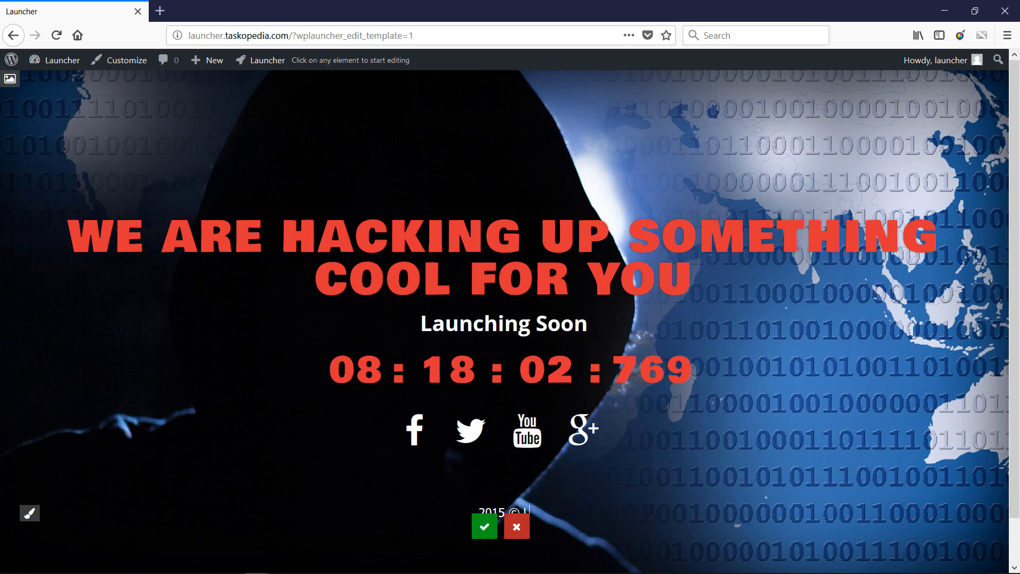
type("IAU")
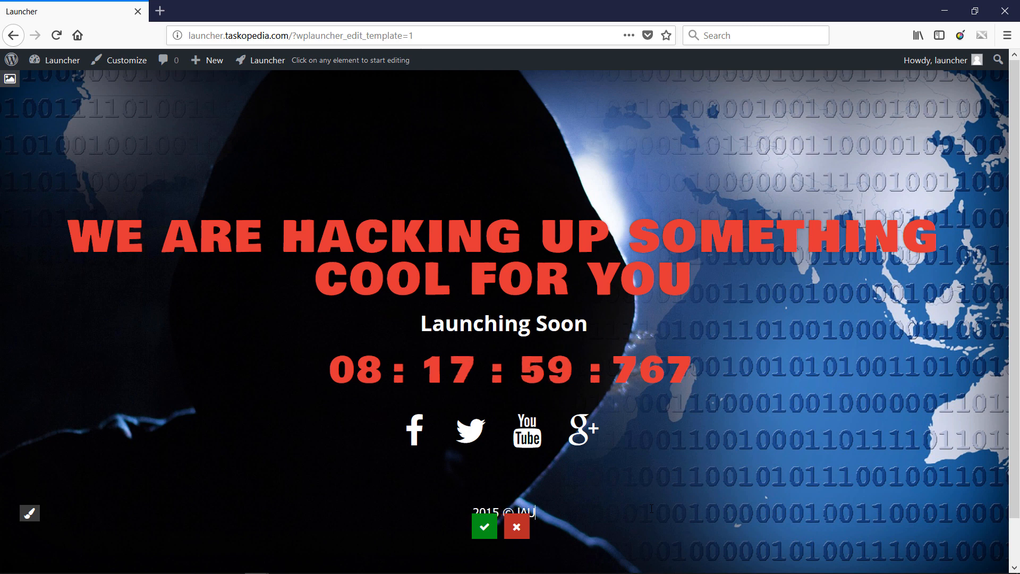
type("NCHER WE")
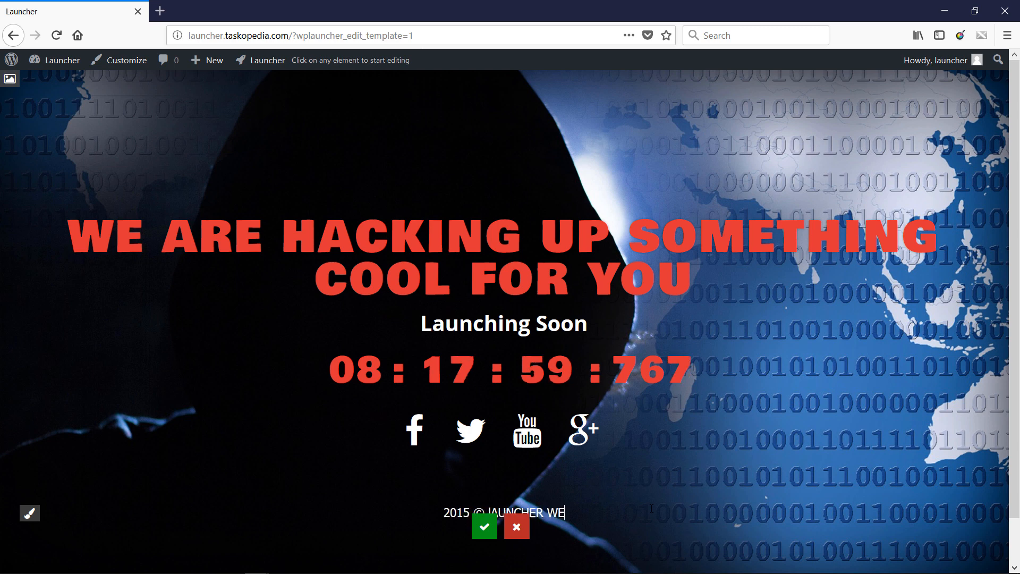
type("BSITE")
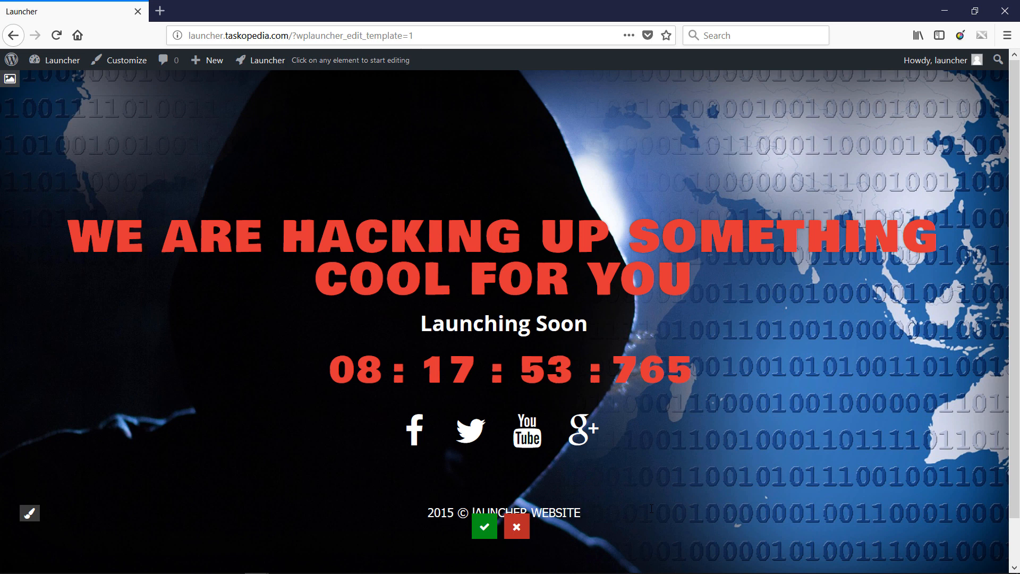
key("BackSpace")
type("8")
left_click(487, 529)
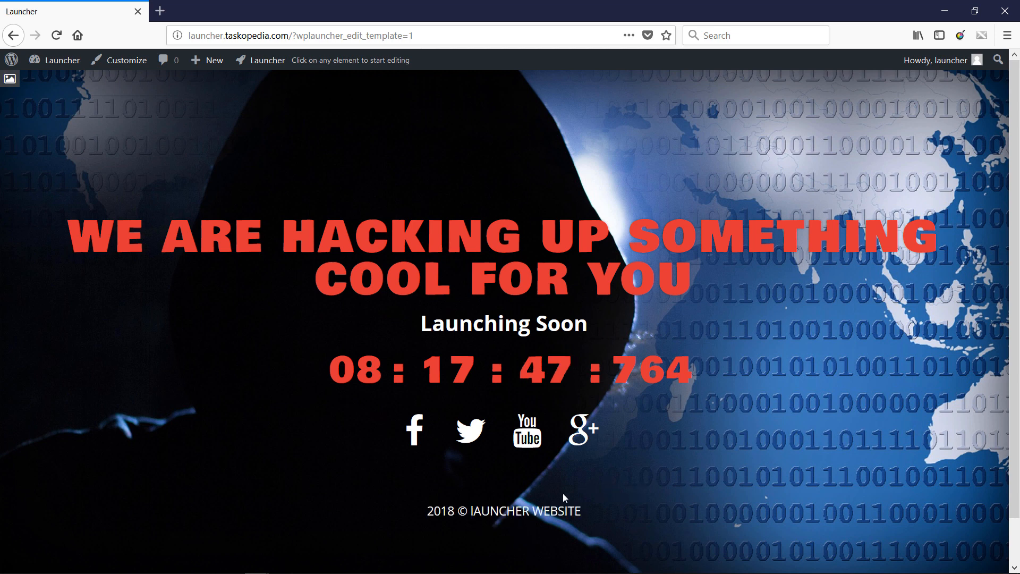
- Capitalize the first letter of the footer's site name so it reads "2018 © LAUNCHER WEBSITE", and apply the edit
left_click(477, 511)
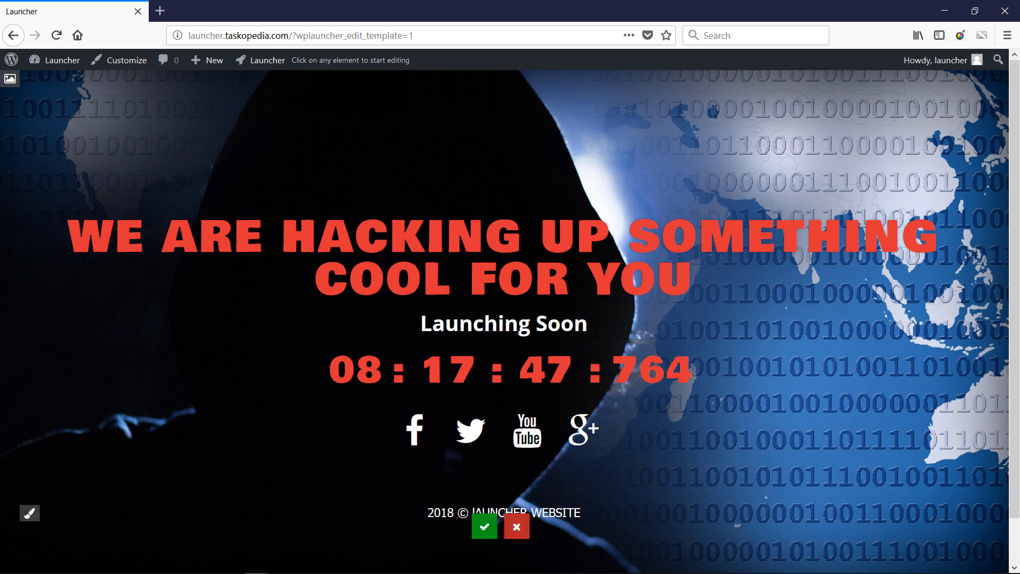
key("BackSpace")
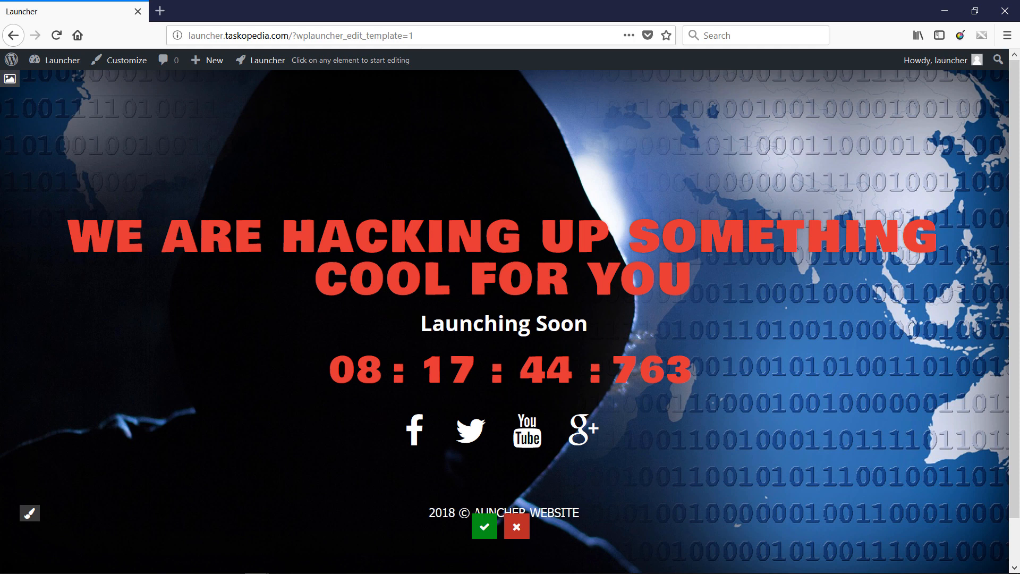
left_click(481, 528)
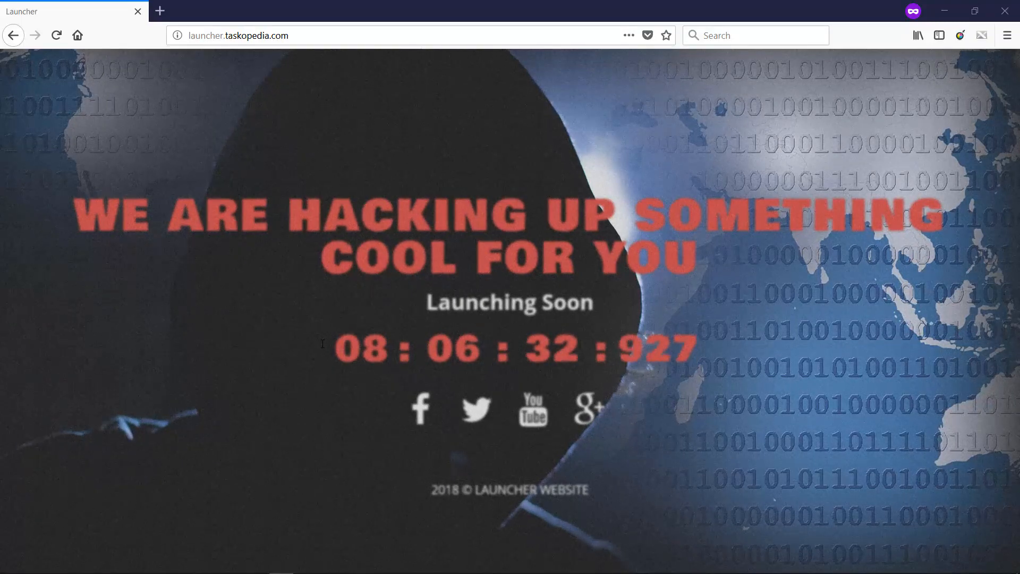
- Switch to the browser window with the plugin's template settings and select the Launcher template after trying Retro
mouse_move(296, 570)
mouse_move(256, 567)
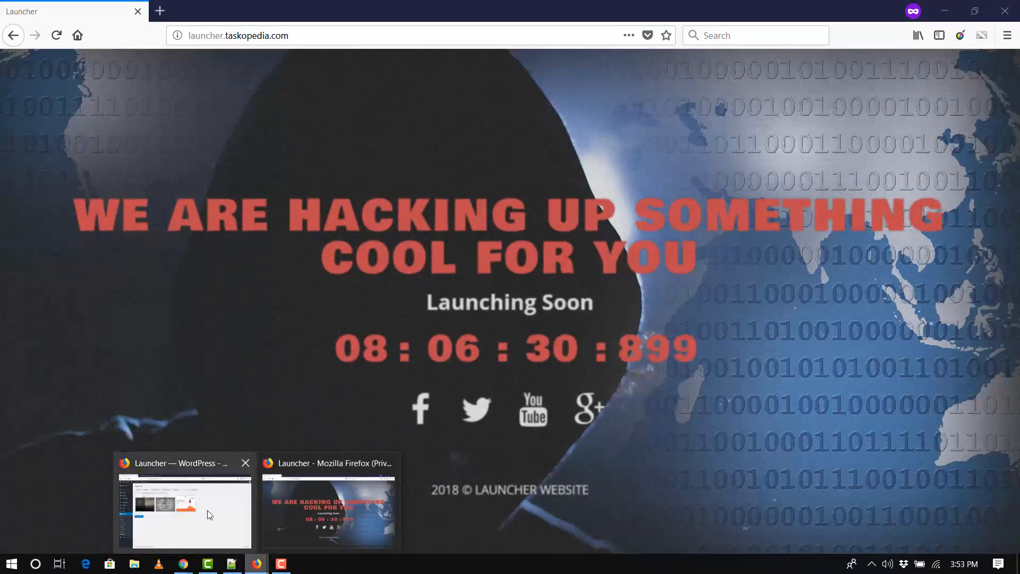
left_click(207, 514)
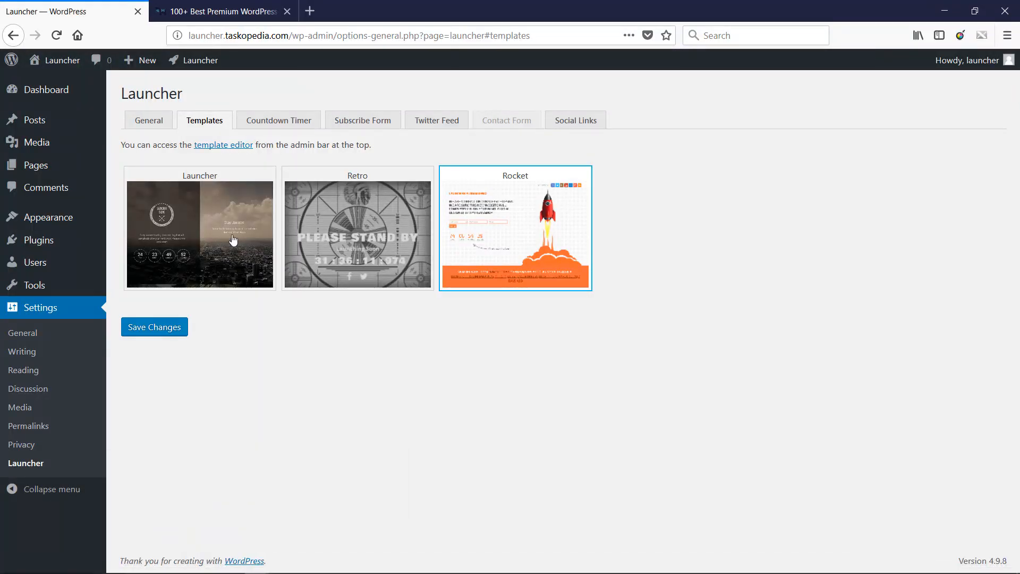
left_click(414, 244)
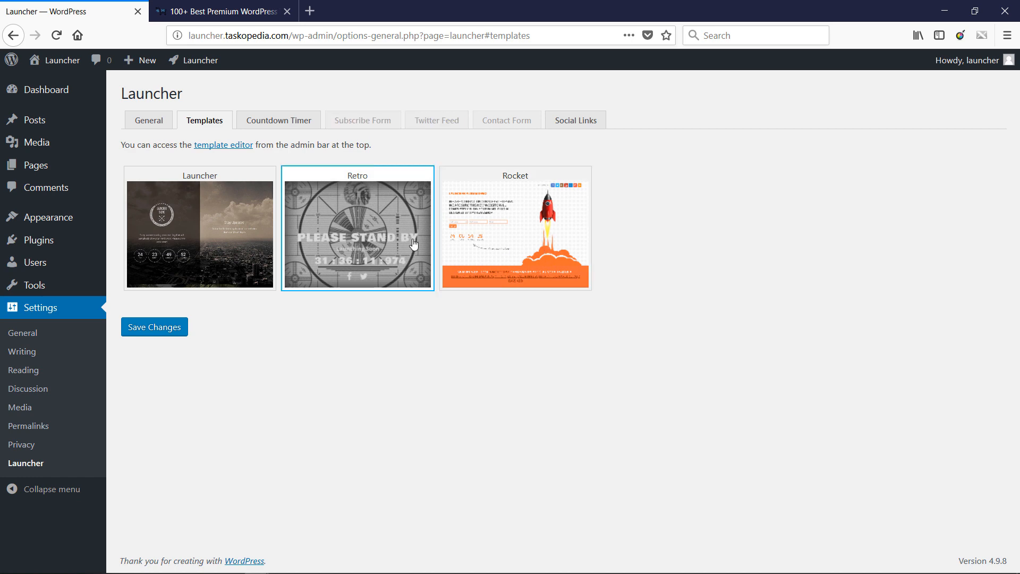
left_click(250, 224)
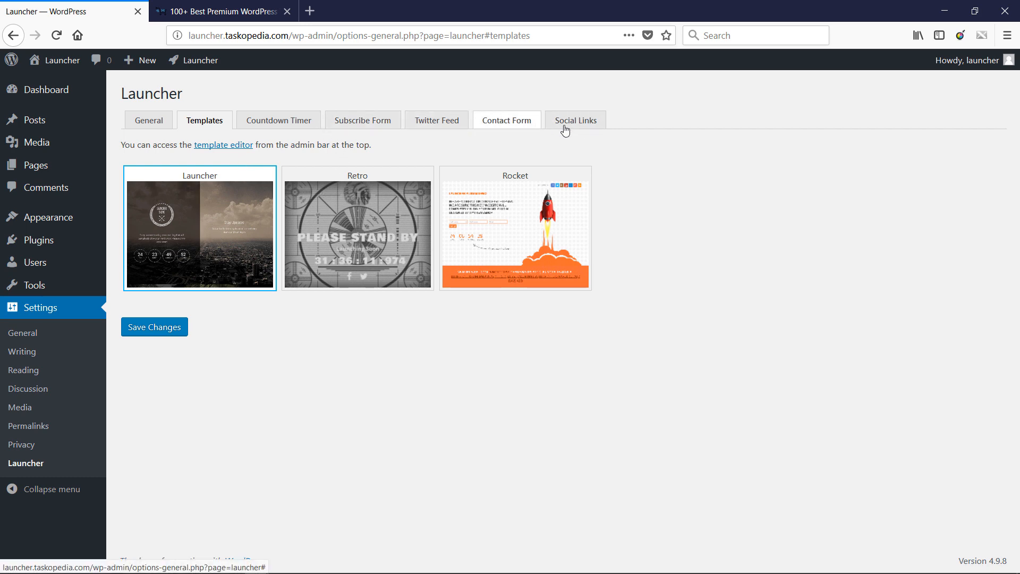
- Select the Rocket template to compare its available settings, and switch the selection to the Retro template
left_click(499, 214)
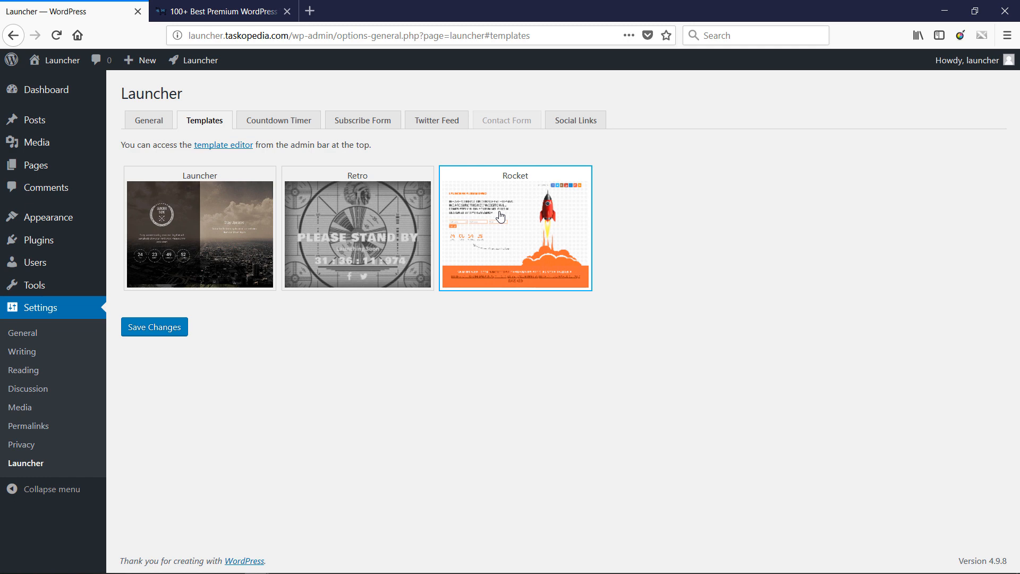
left_click(394, 212)
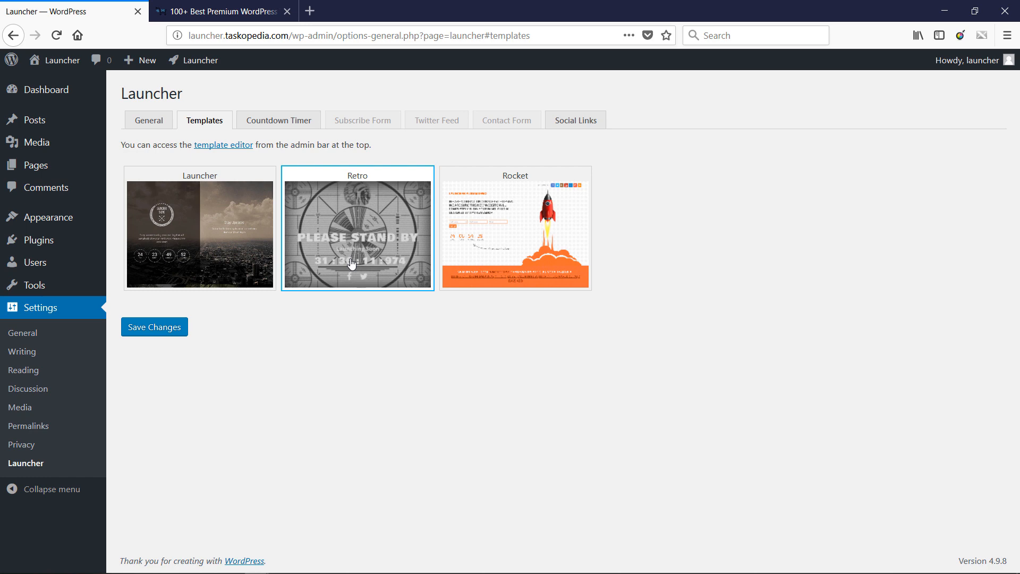
- Switch to the MyThemeShop page and filter the themes catalogue to Free to look over the themes offered
left_click(237, 11)
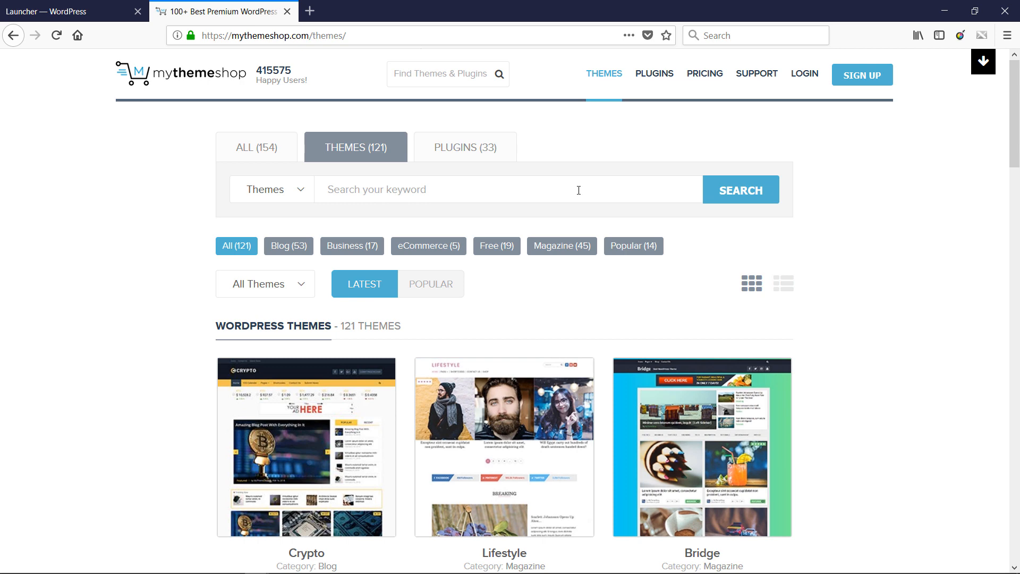
left_click(503, 255)
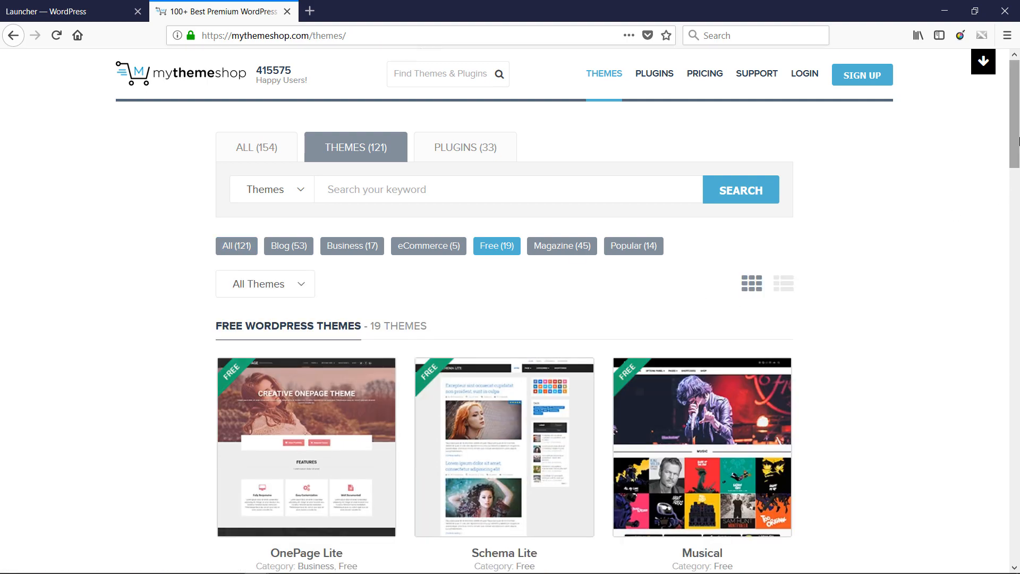
mouse_move(1018, 141)
left_mouse_down()
mouse_move(1018, 263)
mouse_move(1018, 160)
left_mouse_up()
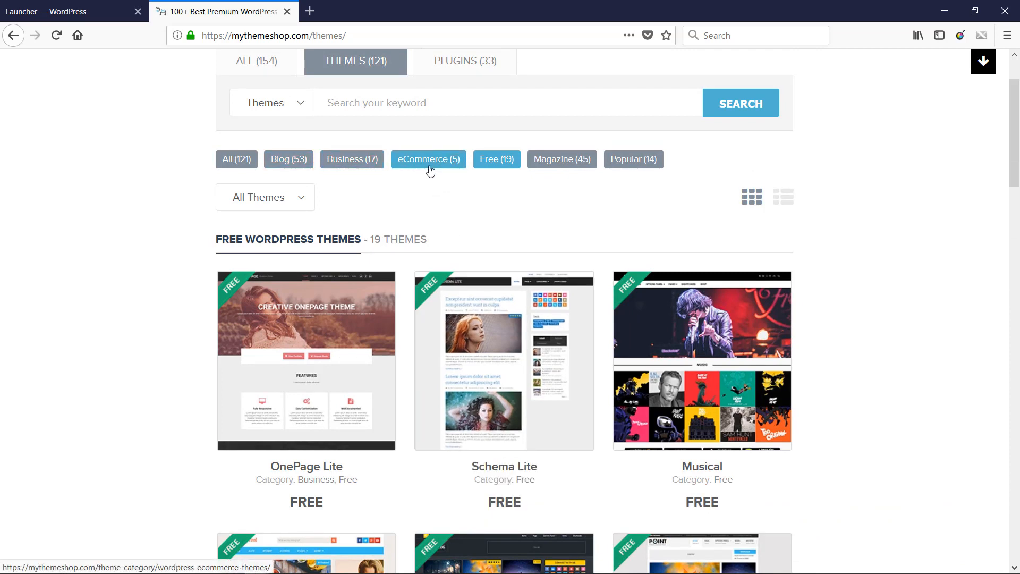
mouse_move(392, 275)
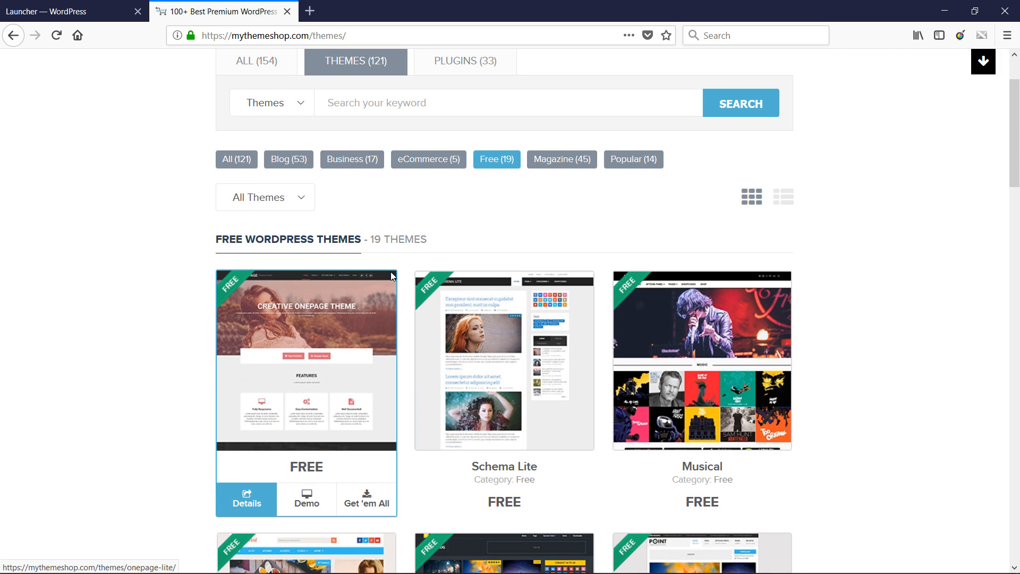
- Browse MyThemeShop's plugins catalogue and return to the Launcher settings page
left_click(475, 70)
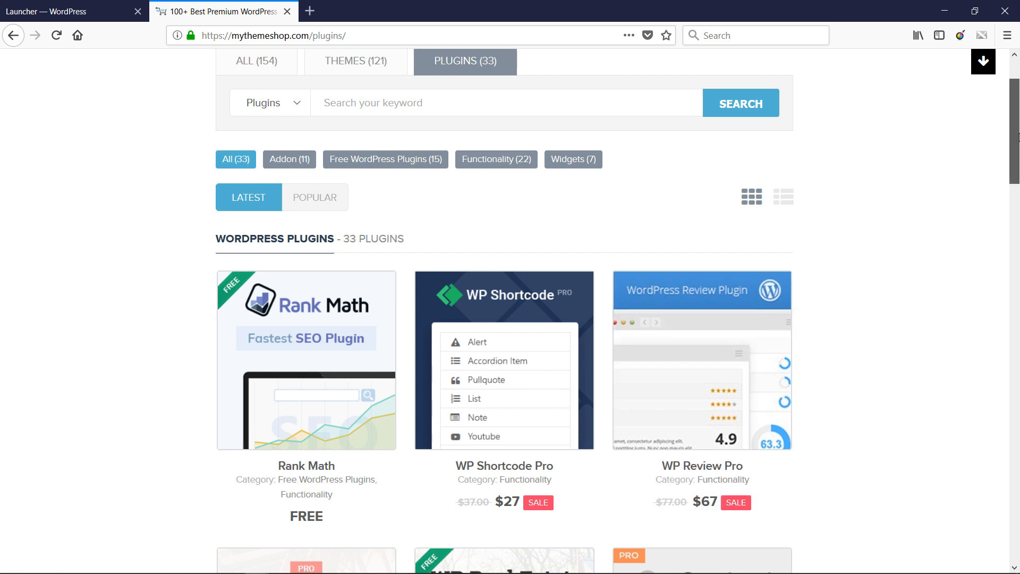
left_click_drag(1007, 138, 1001, 220)
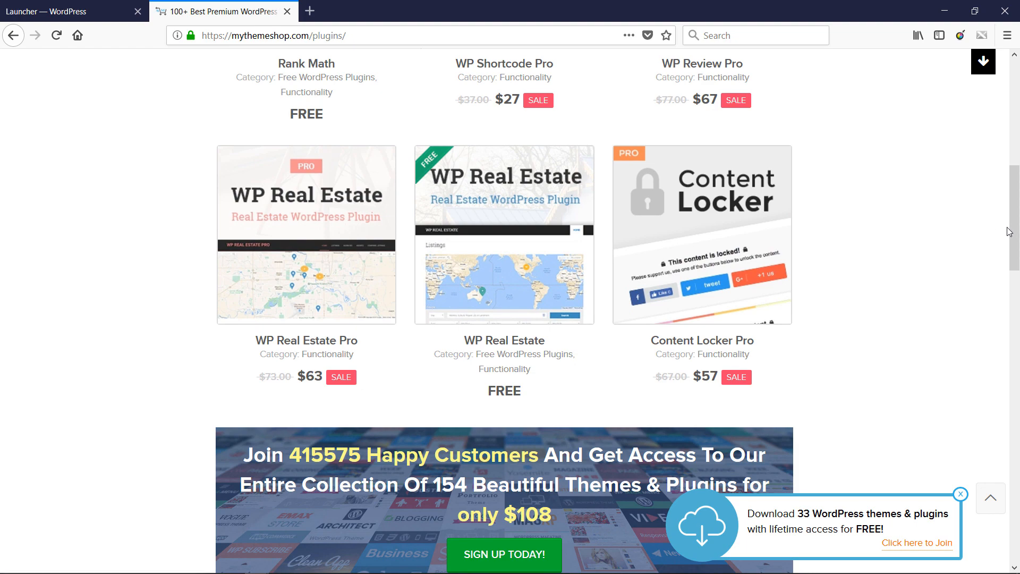
left_click_drag(1017, 224, 1016, 144)
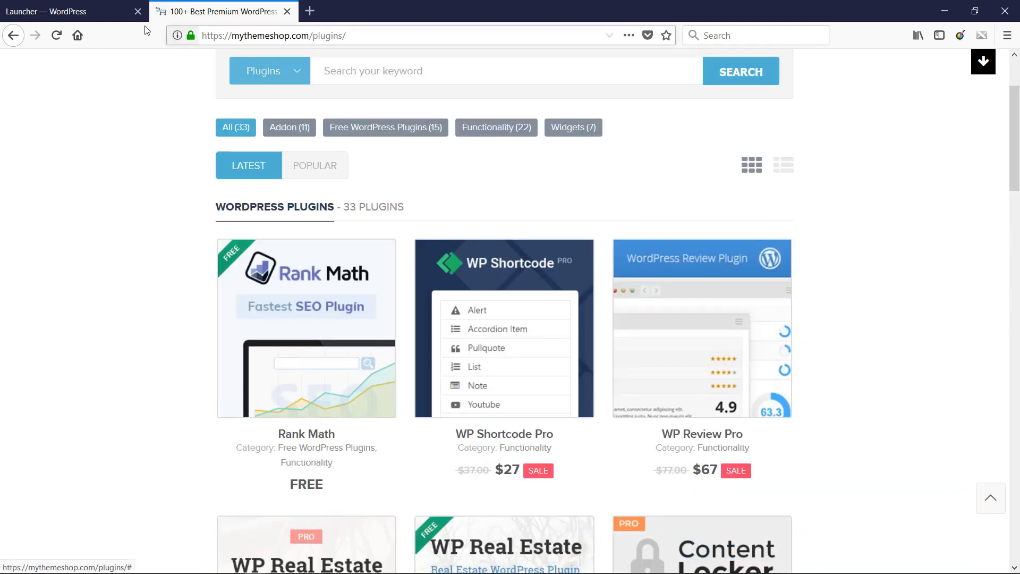
left_click(107, 12)
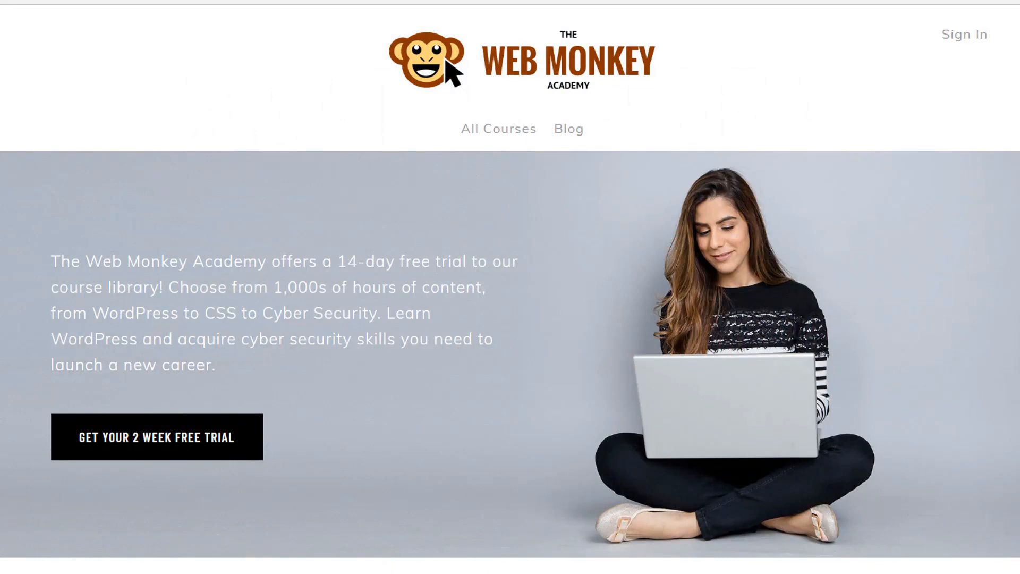
scroll(1006, 197, "down", 6)
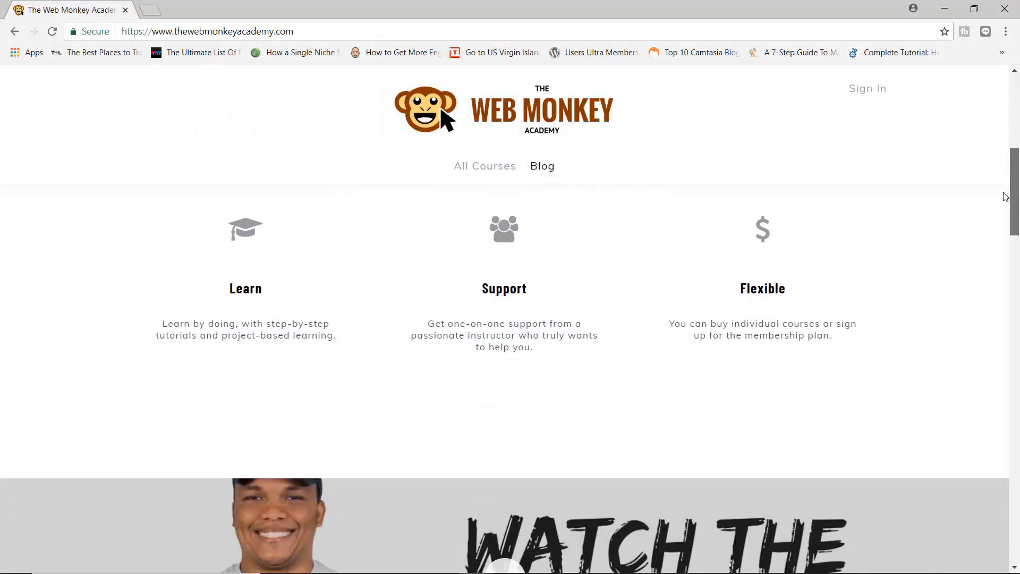
scroll(1006, 196, "down", 5)
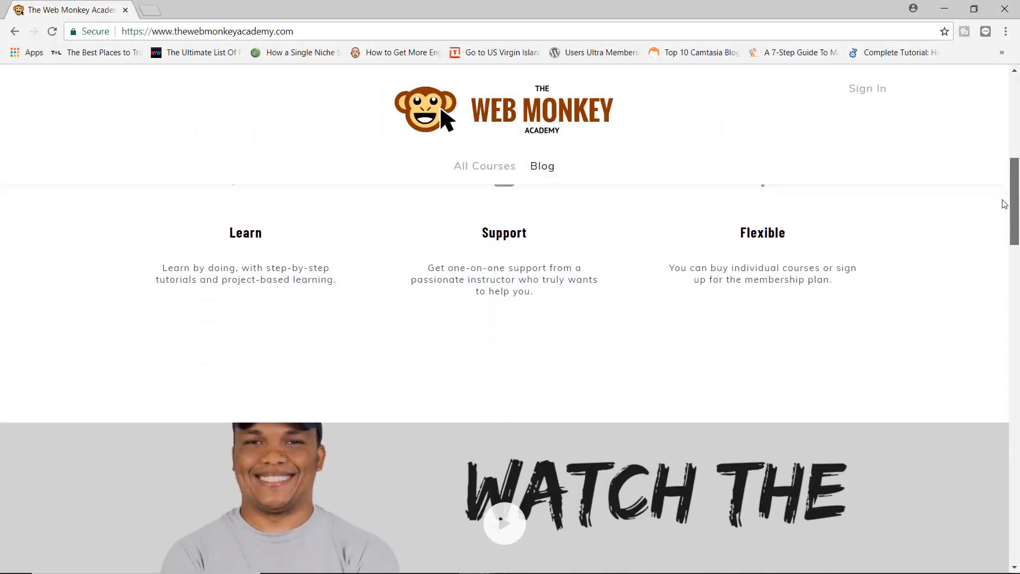
scroll(1004, 237, "down", 4)
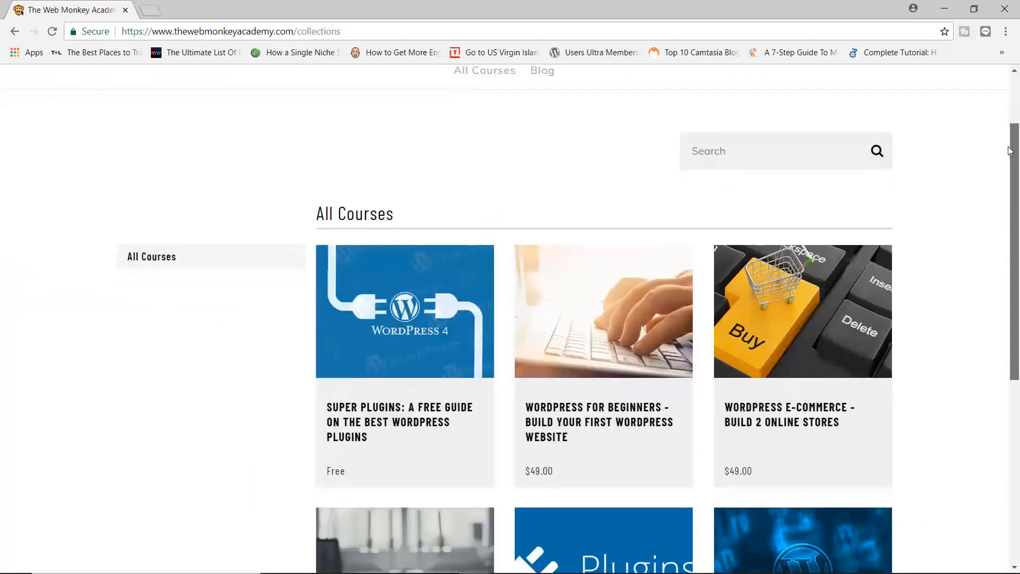
scroll(1007, 178, "down", 2)
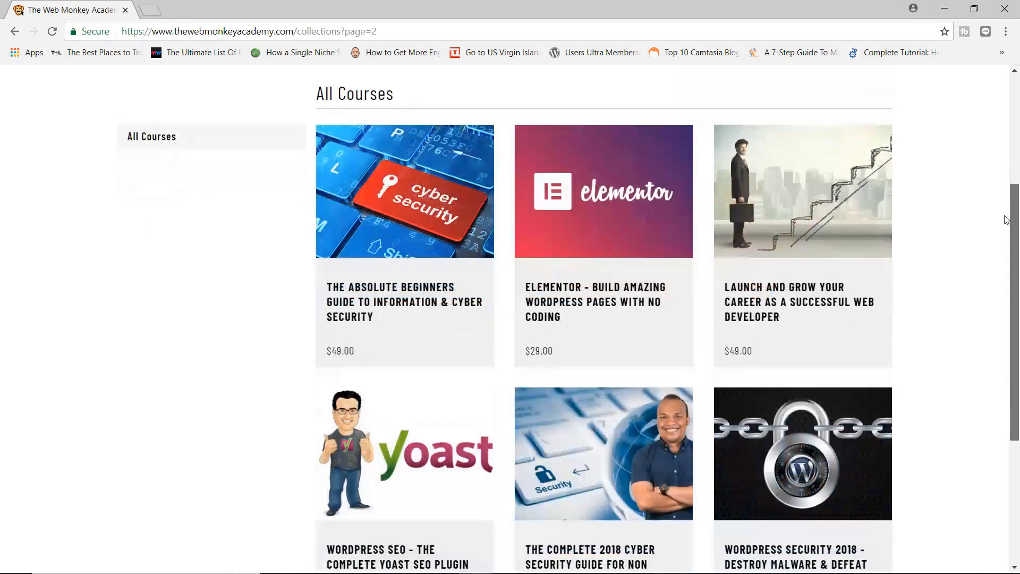
scroll(1006, 223, "down", 2)
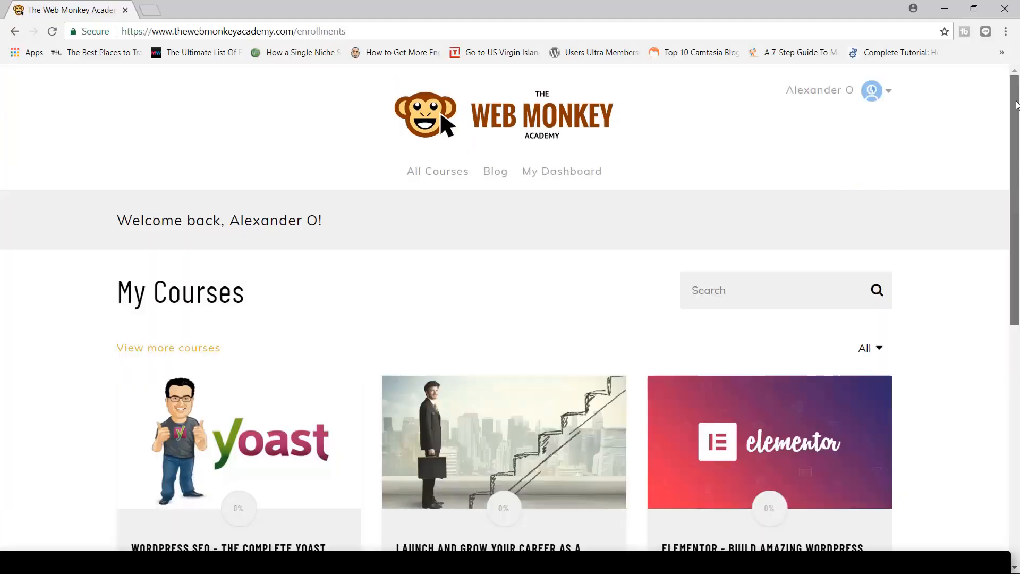
scroll(1012, 171, "down", 3)
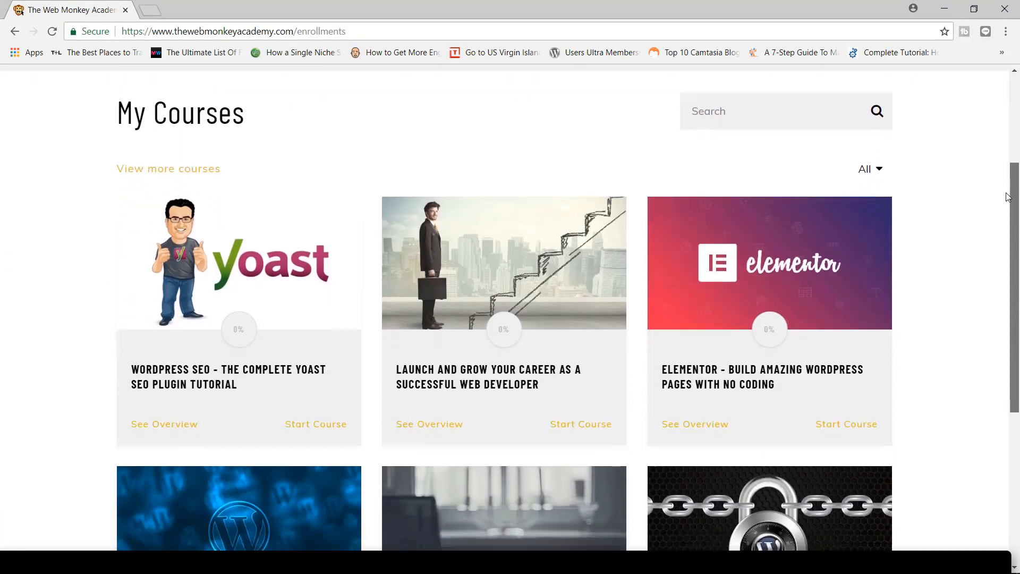